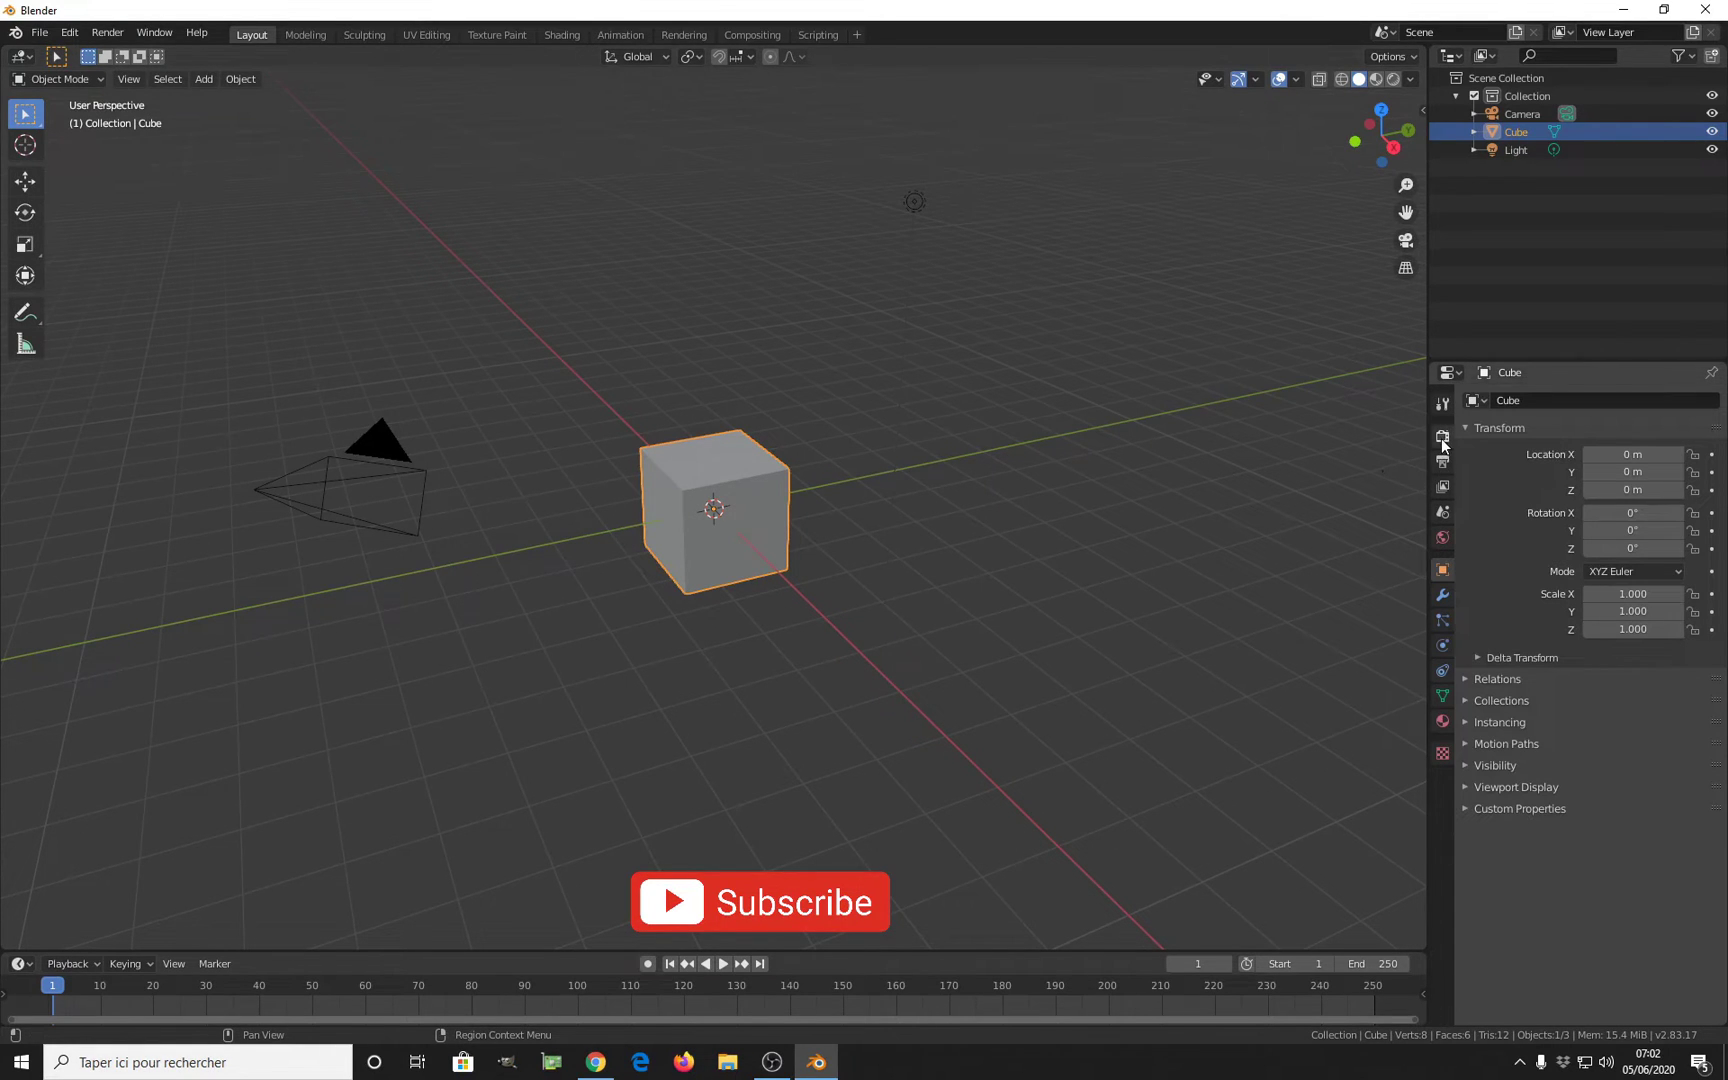
- Set the scene's render engine to LuxCore in Render Properties
{"action": "left_click", "coordinate": [1442, 436]}
{"action": "left_click", "coordinate": [1619, 402]}
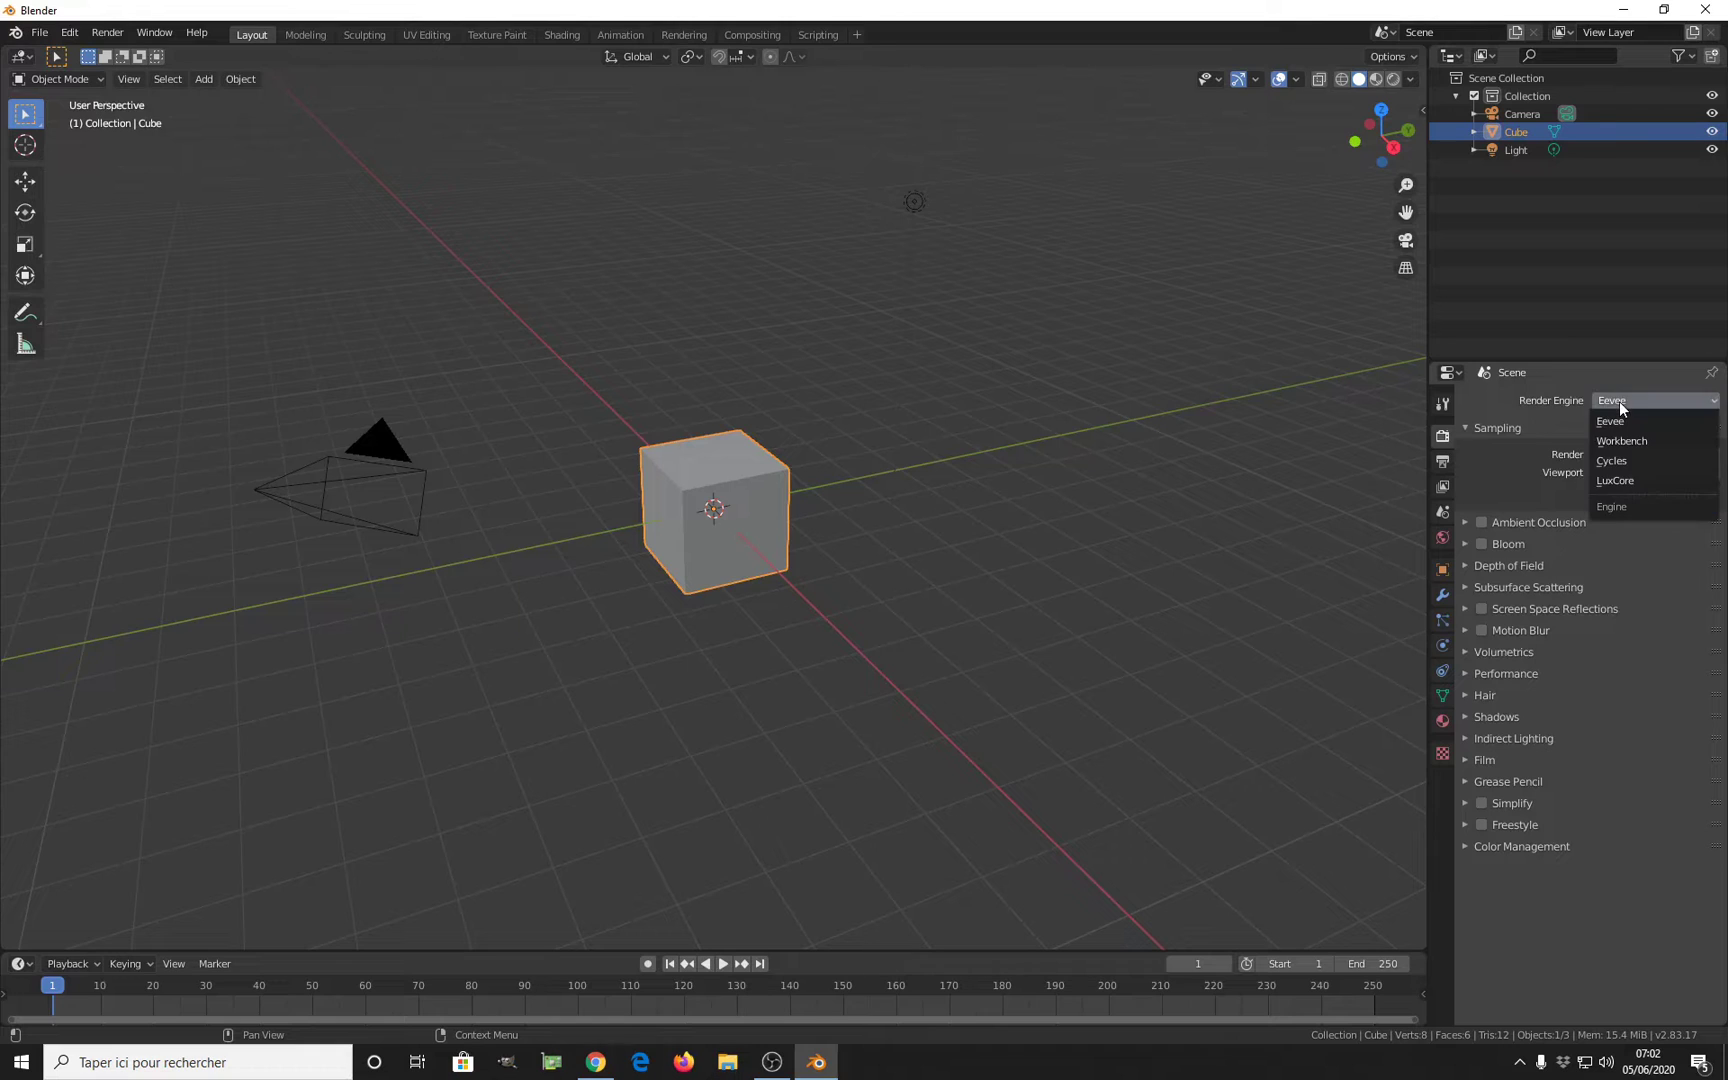
{"action": "left_click", "coordinate": [1615, 482]}
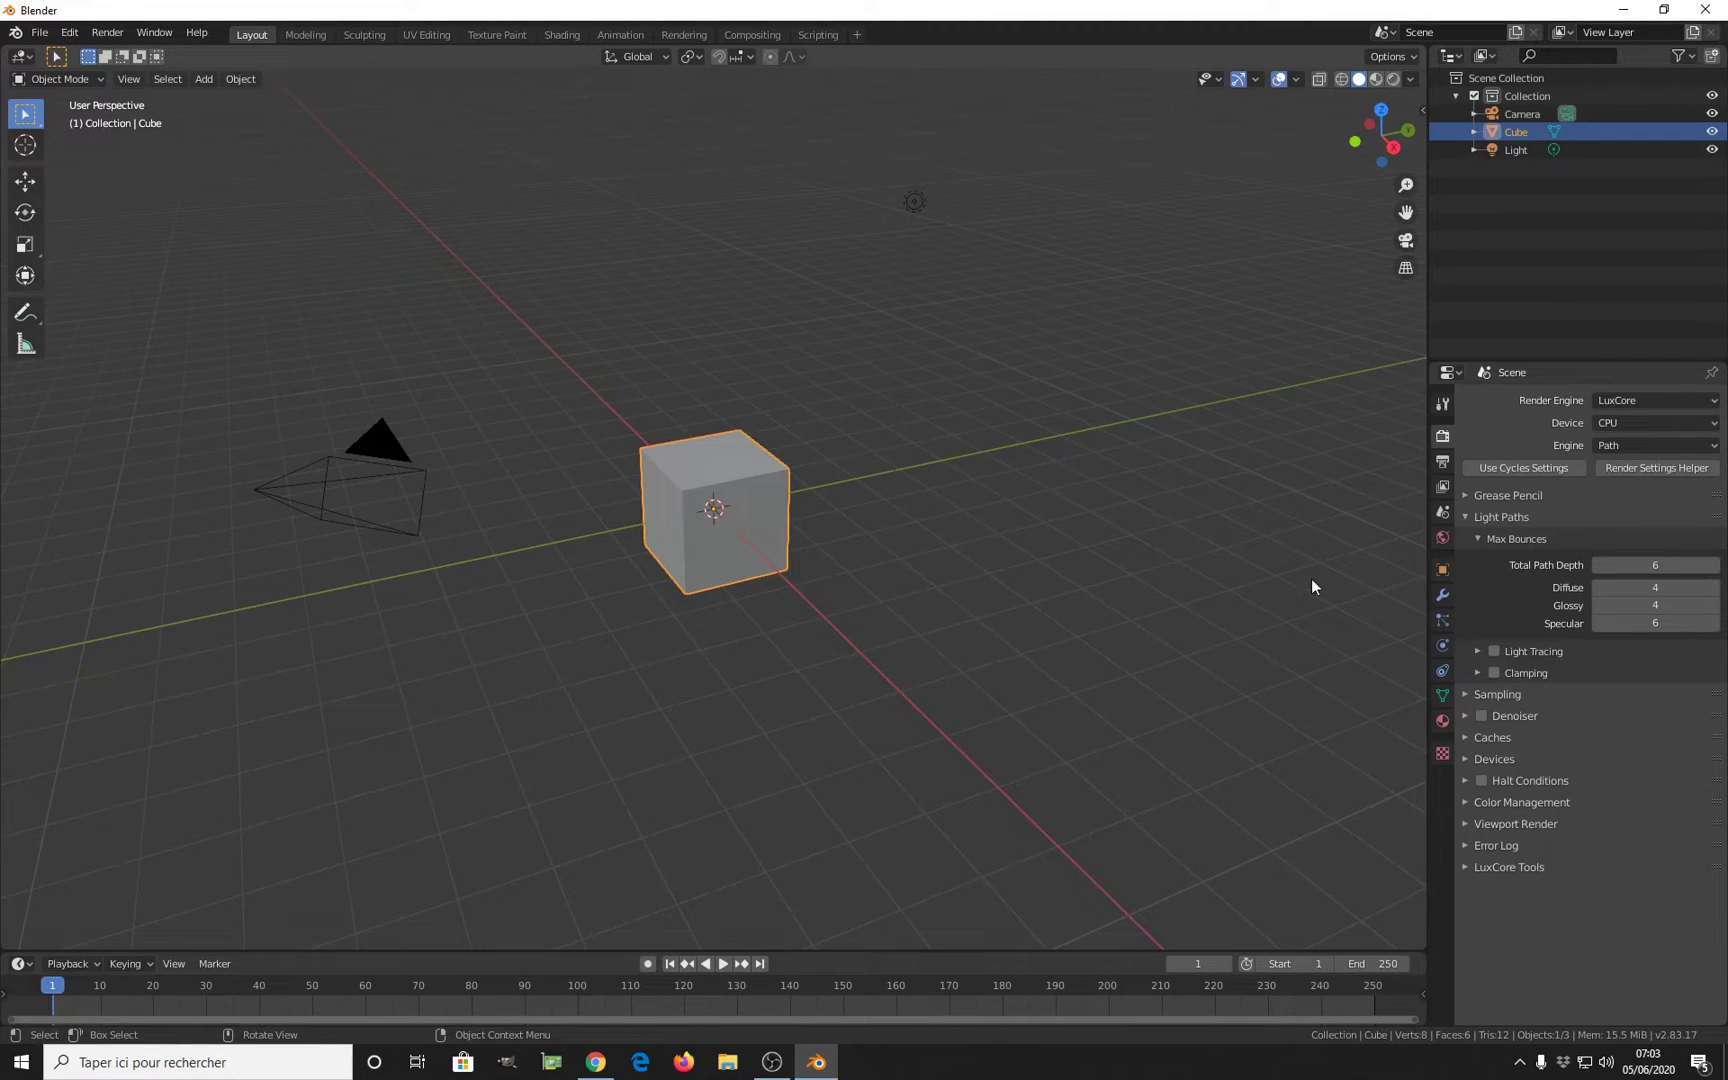
- Open the LuxCore Render Settings Helper and answer Yes to using Cycles settings and shaders
{"action": "left_click", "coordinate": [1653, 469]}
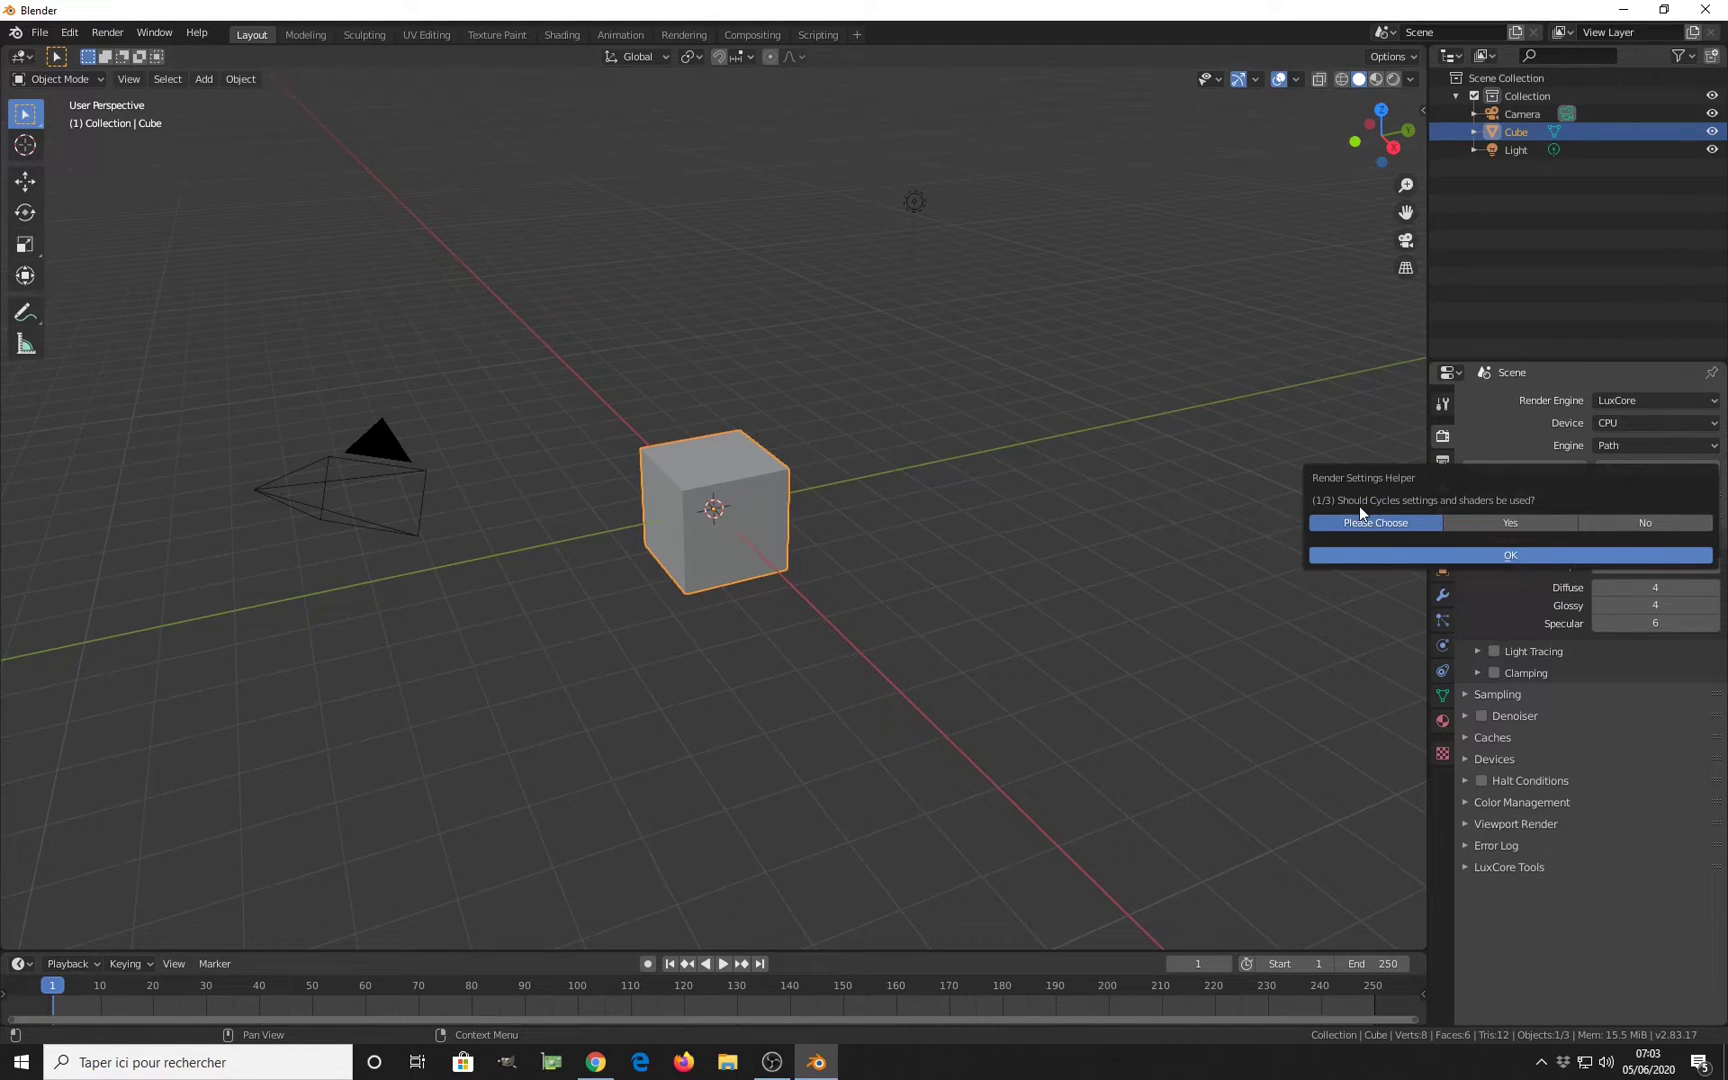
{"action": "left_click", "coordinate": [1526, 524]}
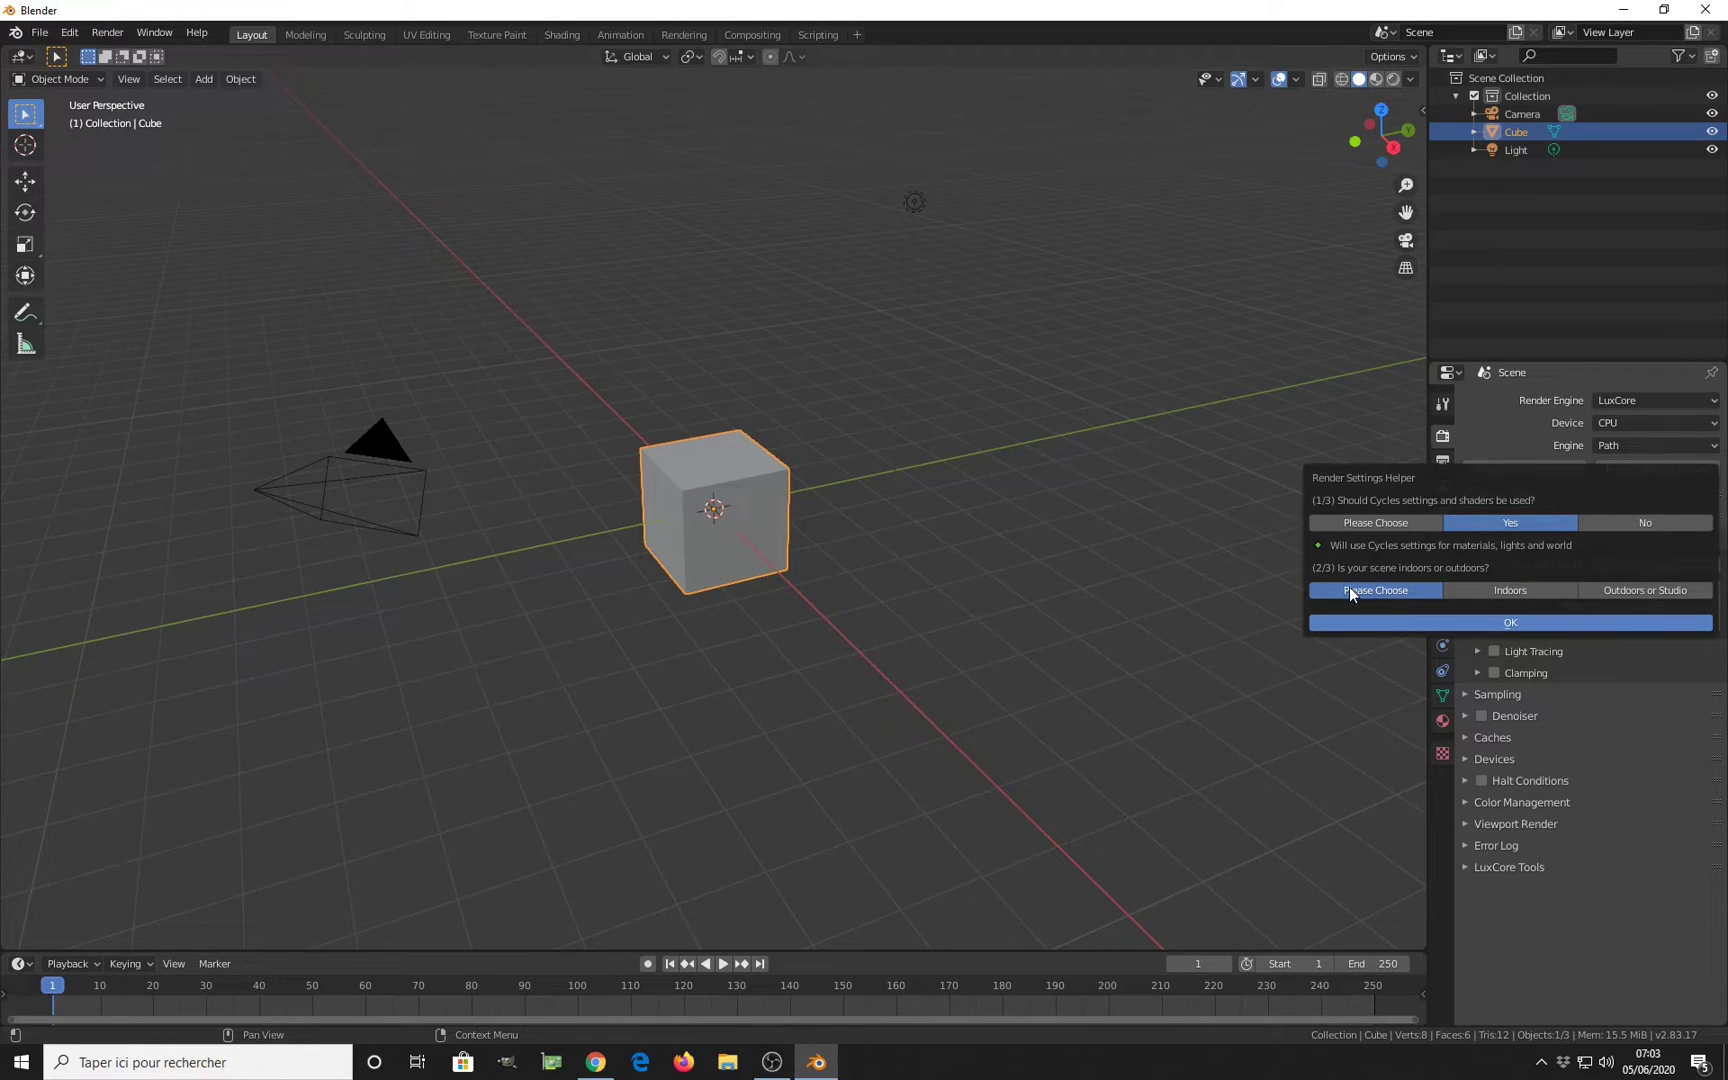
- Answer Indoors to the helper's second question about the scene
{"action": "left_click", "coordinate": [1514, 590]}
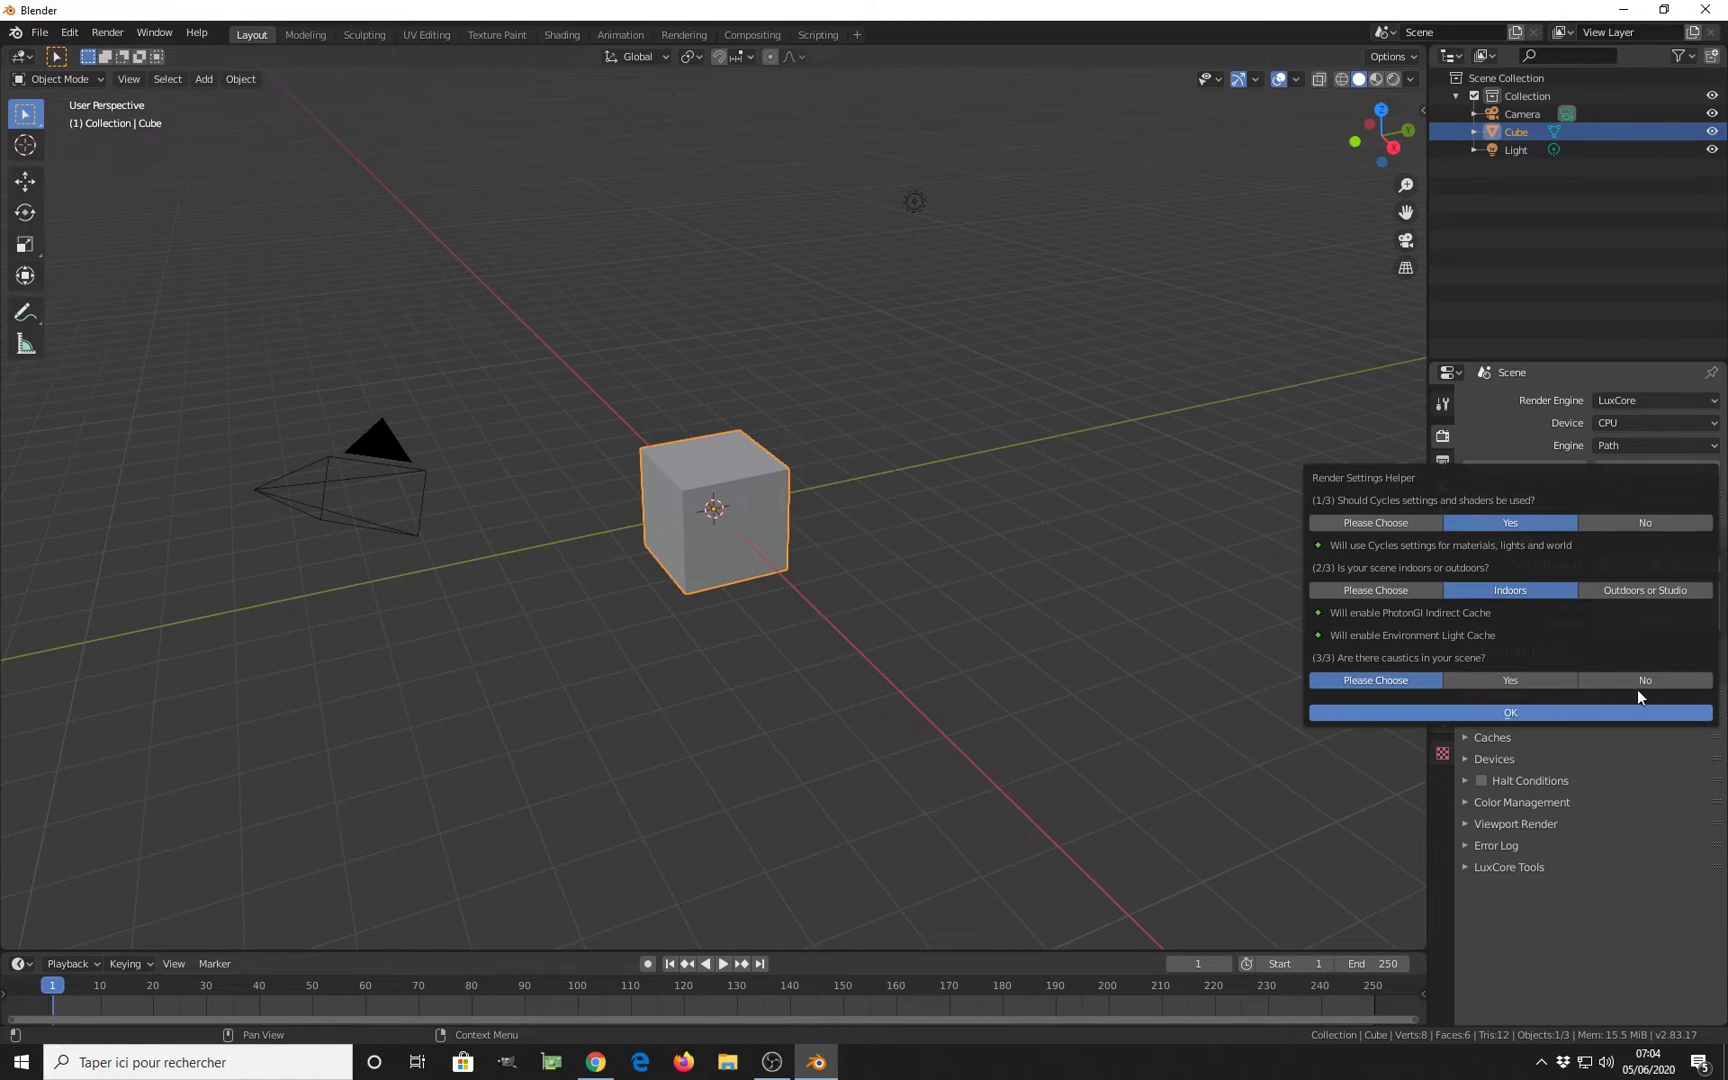
- Answer Yes to caustics and to caustics seen via mirror or glass
{"action": "left_click", "coordinate": [1543, 680]}
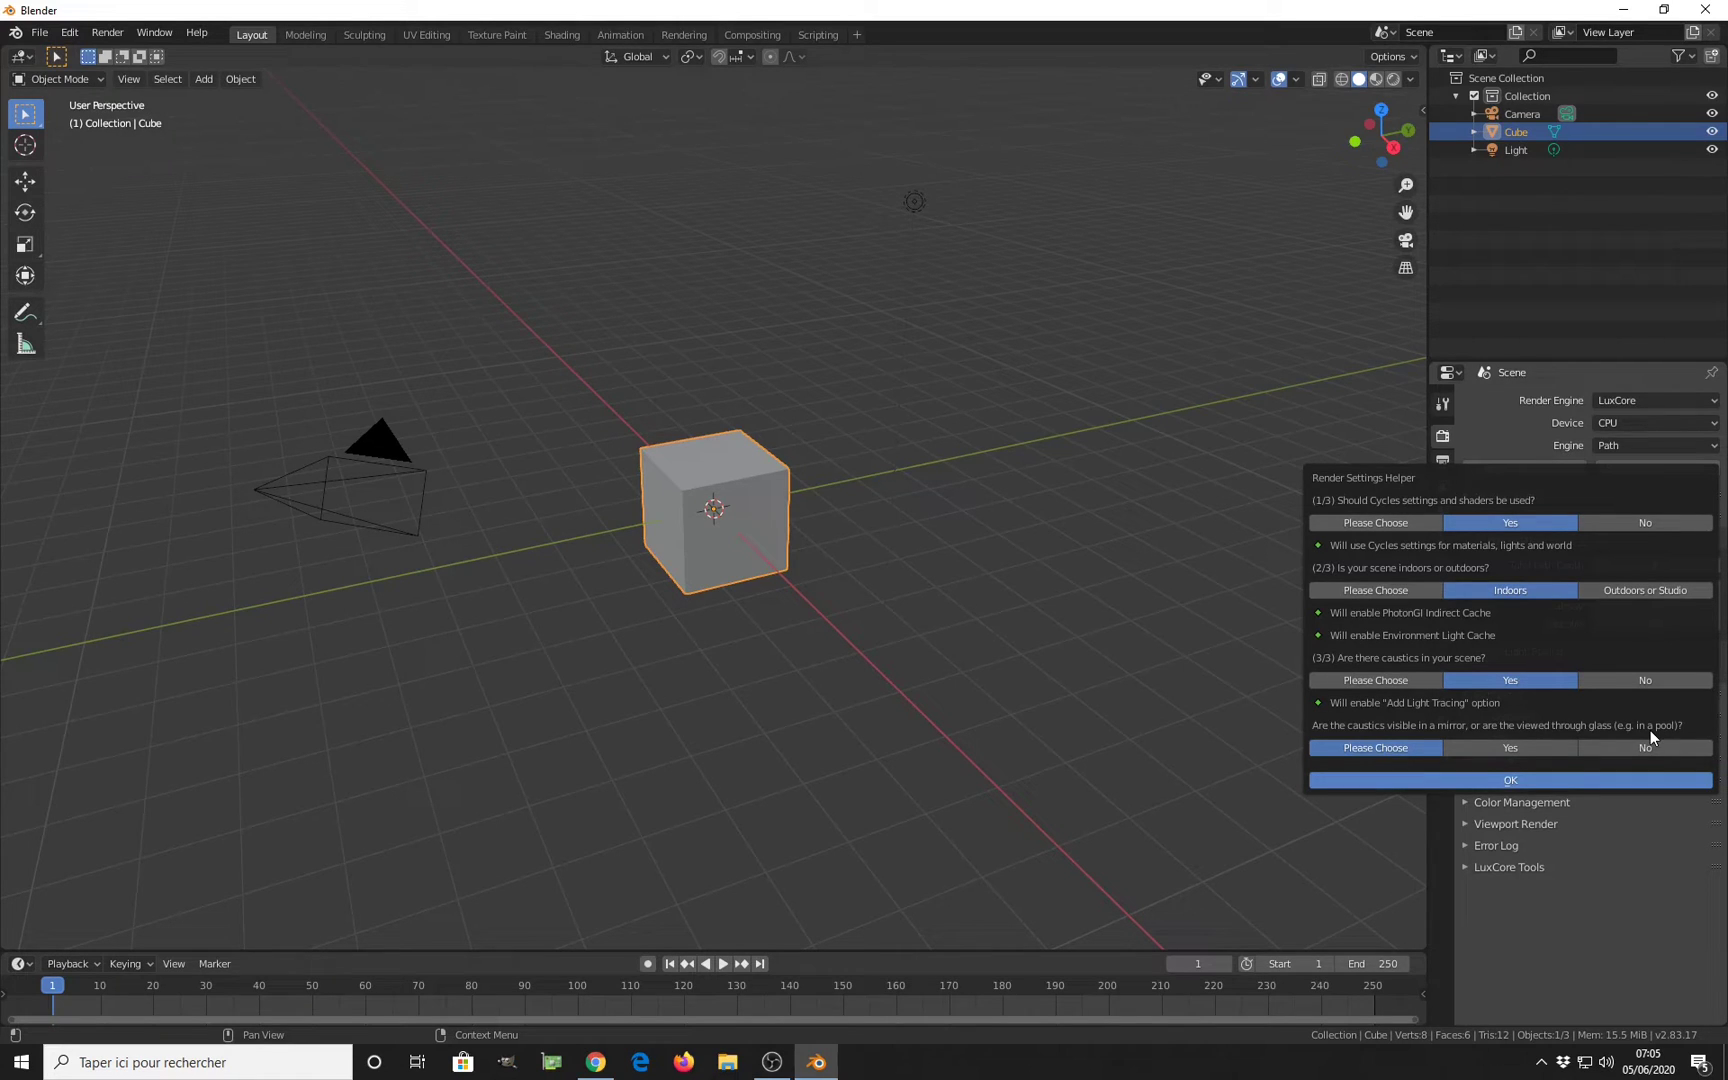
{"action": "left_click", "coordinate": [1530, 751]}
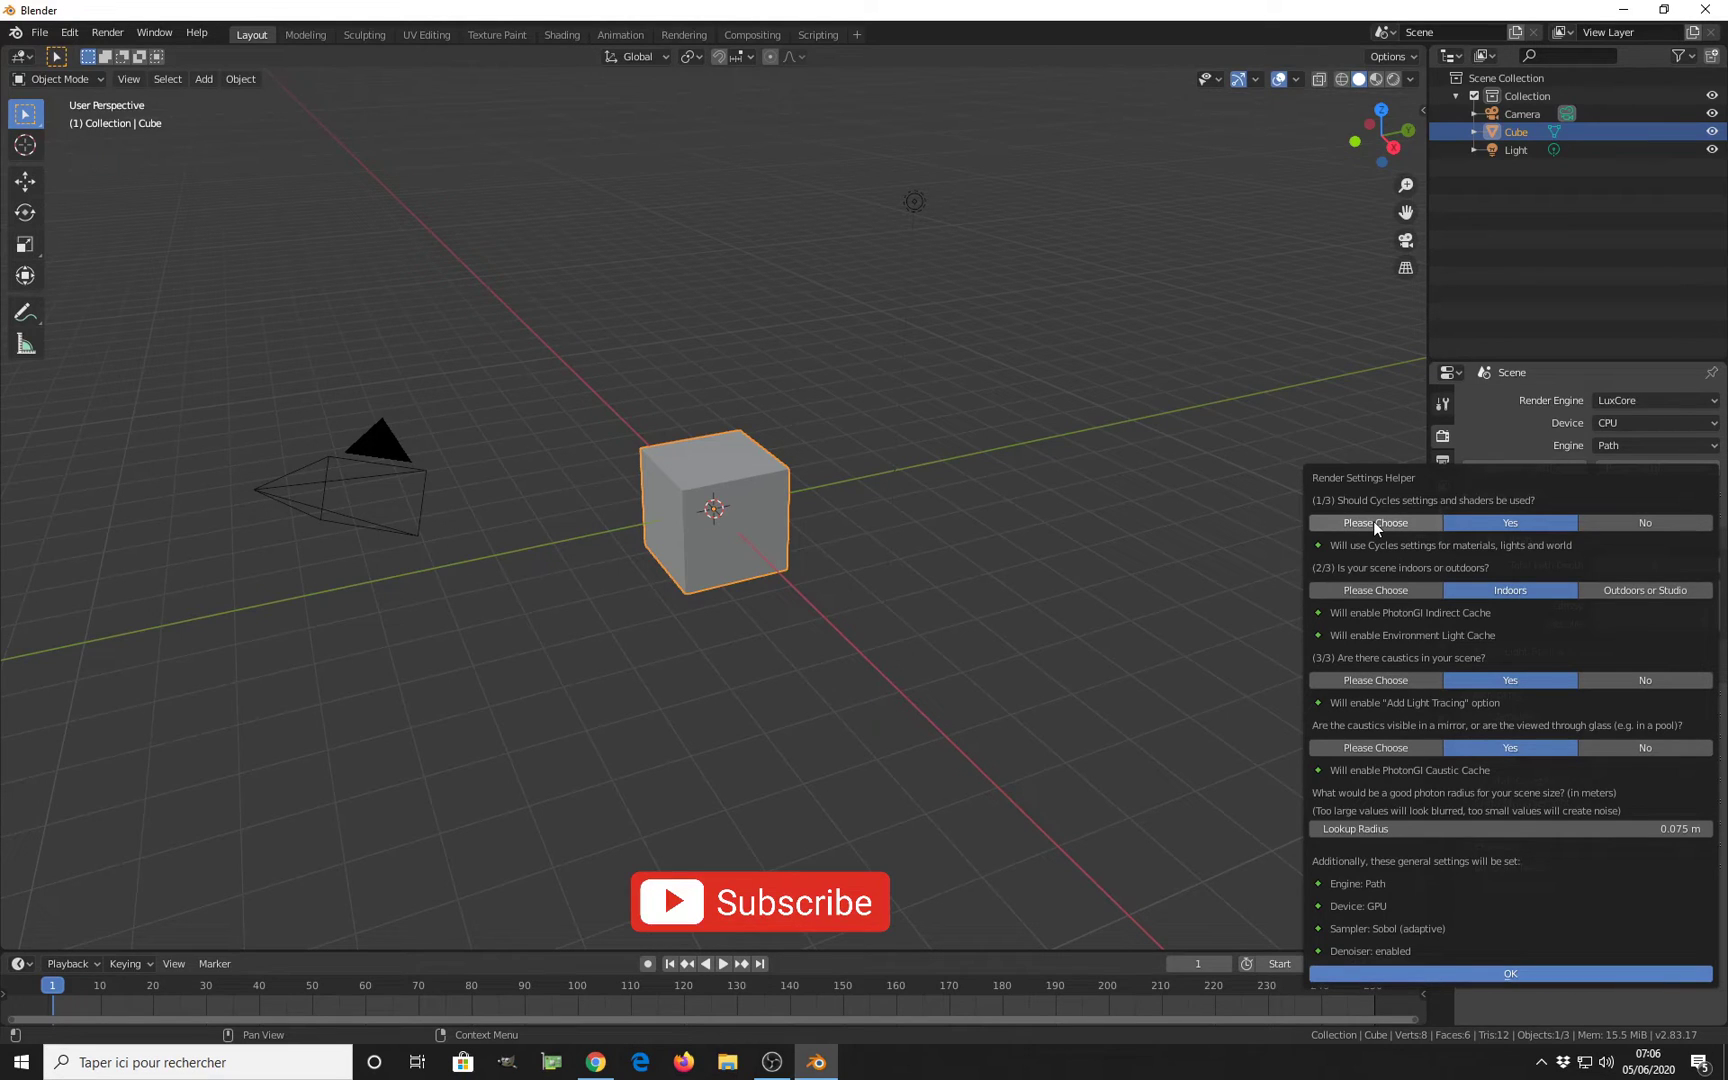
- Reset the helper to its first question and close it without applying
{"action": "left_click", "coordinate": [1374, 522]}
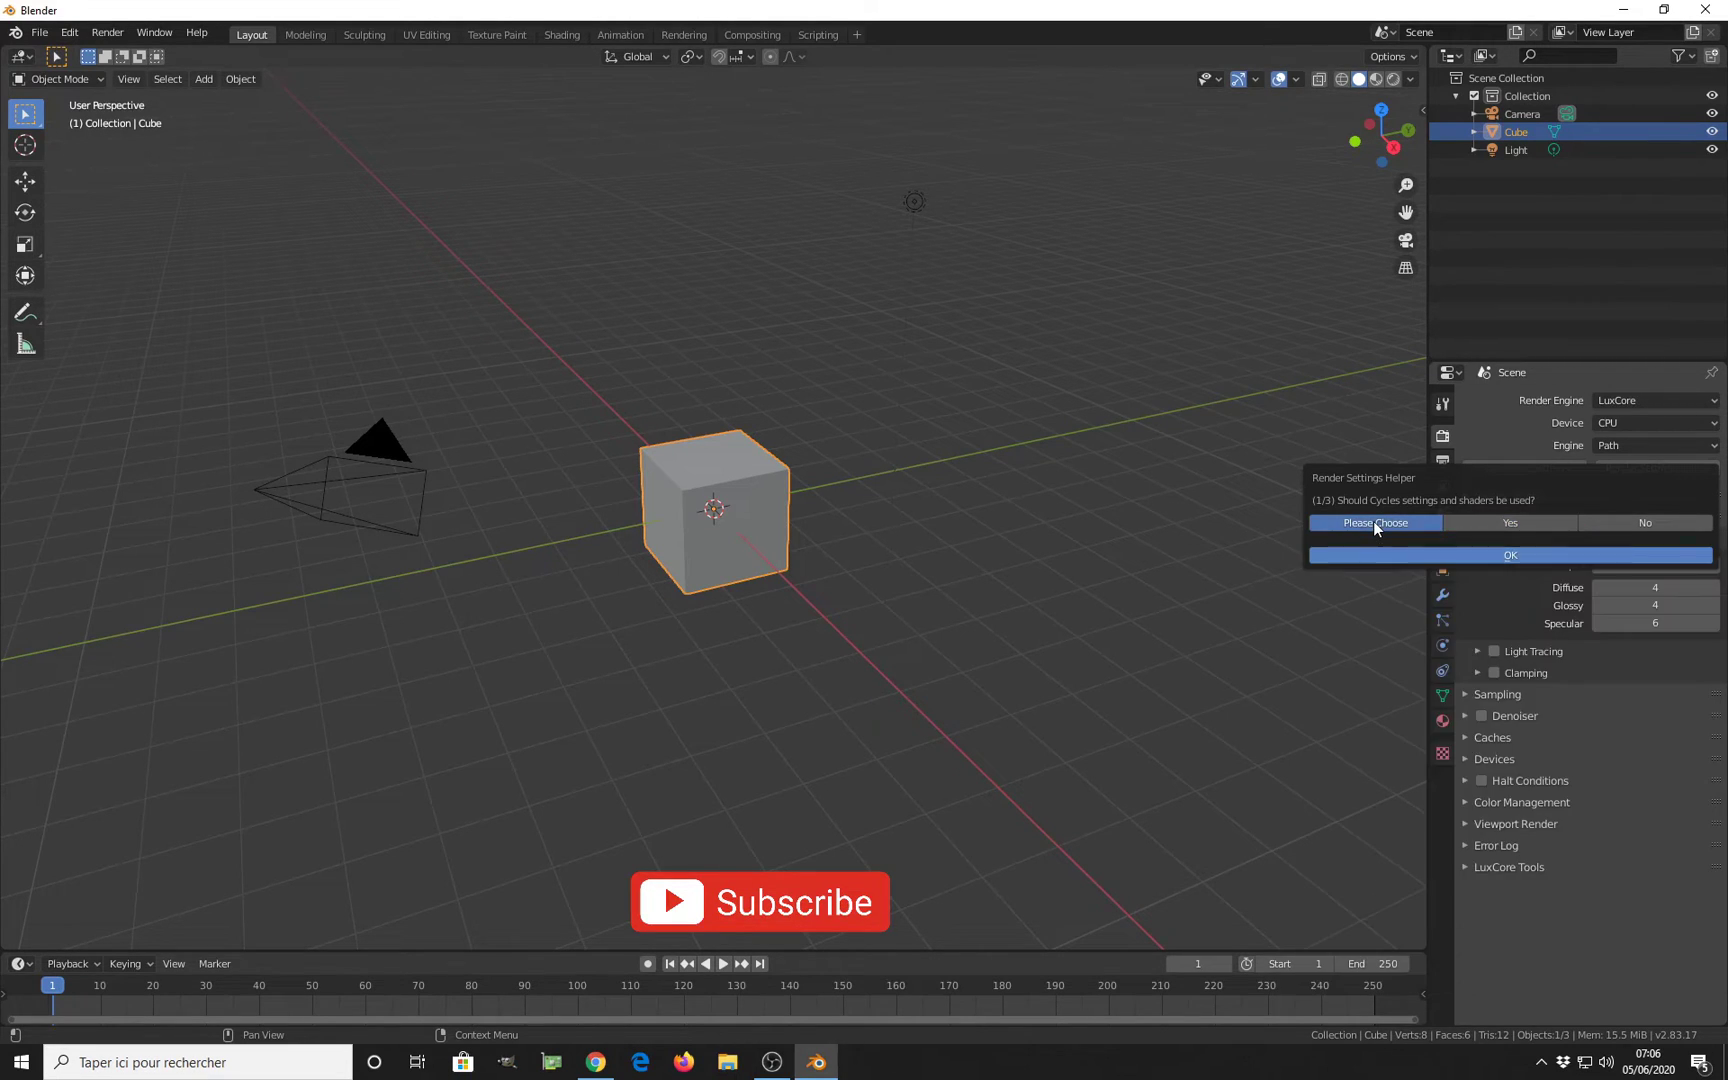
{"action": "key", "text": "Escape"}
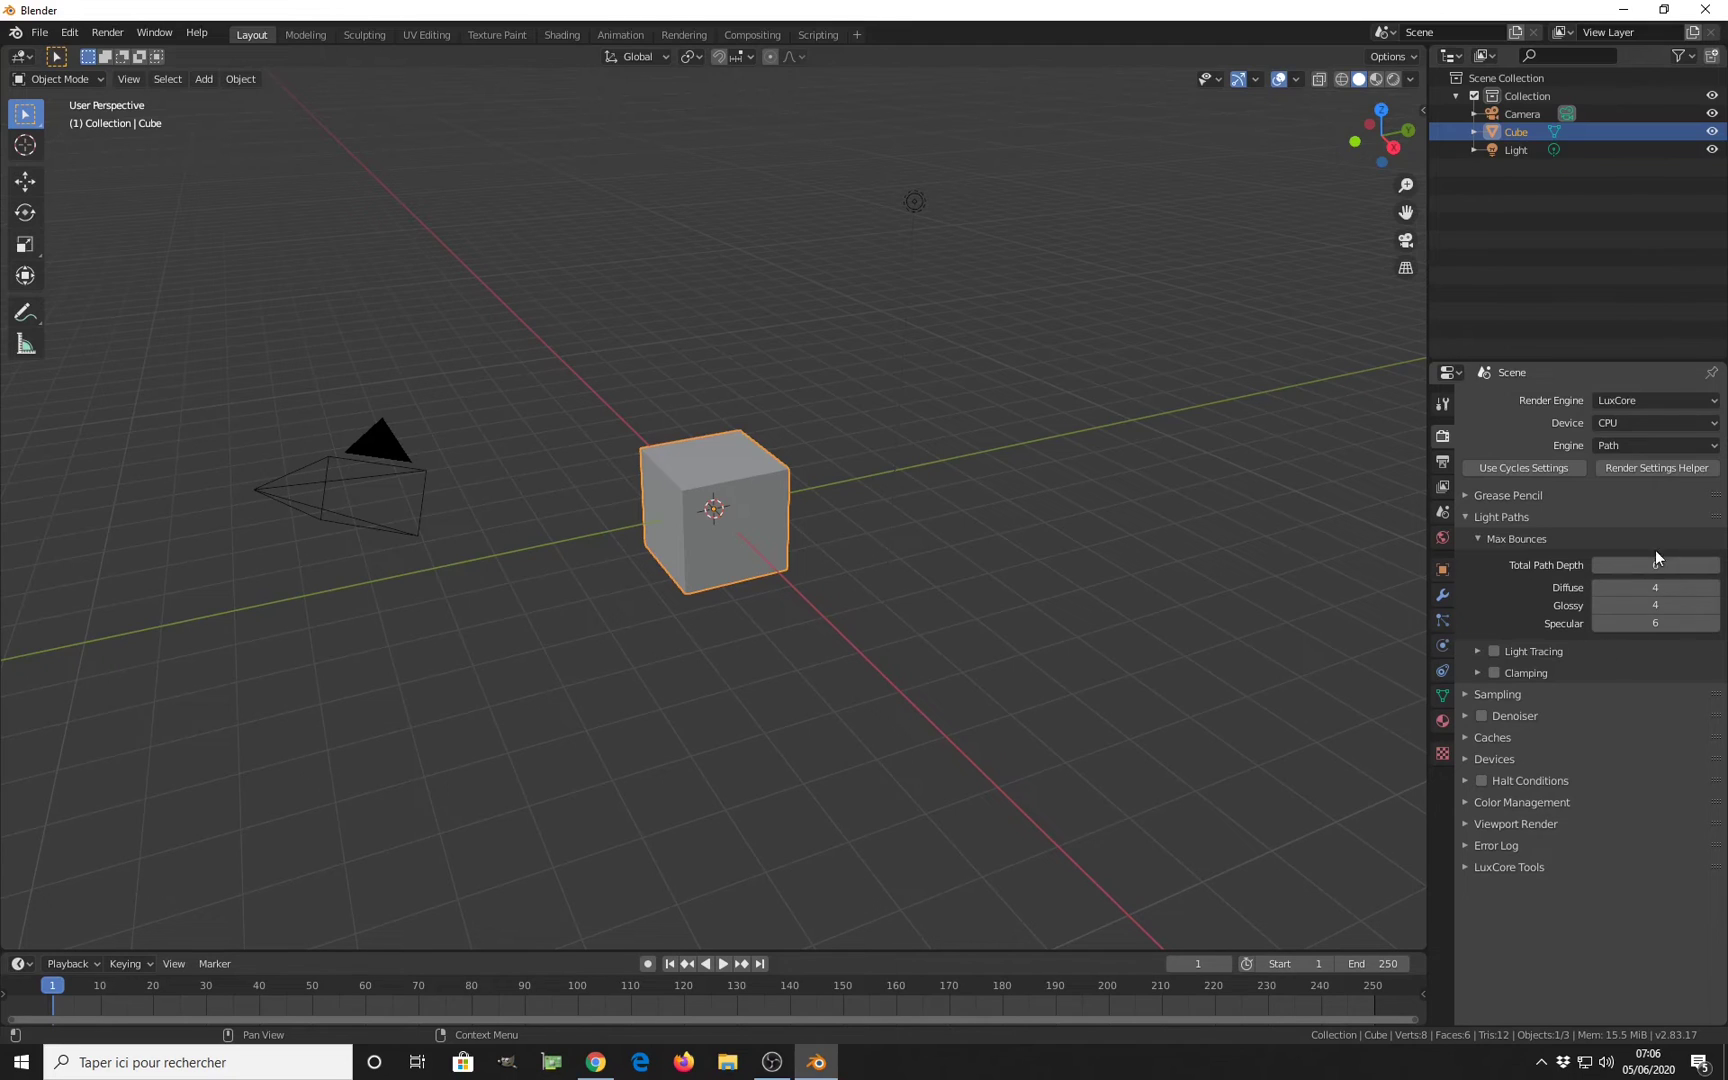
- Set the Light Paths specular max bounces to 12
{"action": "left_click", "coordinate": [1651, 628]}
{"action": "type", "text": "11"}
{"action": "key", "text": "Return"}
{"action": "left_click", "coordinate": [1650, 567]}
{"action": "type", "text": "12"}
{"action": "key", "text": "Return"}
- Enable Clamping with max brightness 5, then switch on the OIDN Denoiser
{"action": "left_click", "coordinate": [1477, 671]}
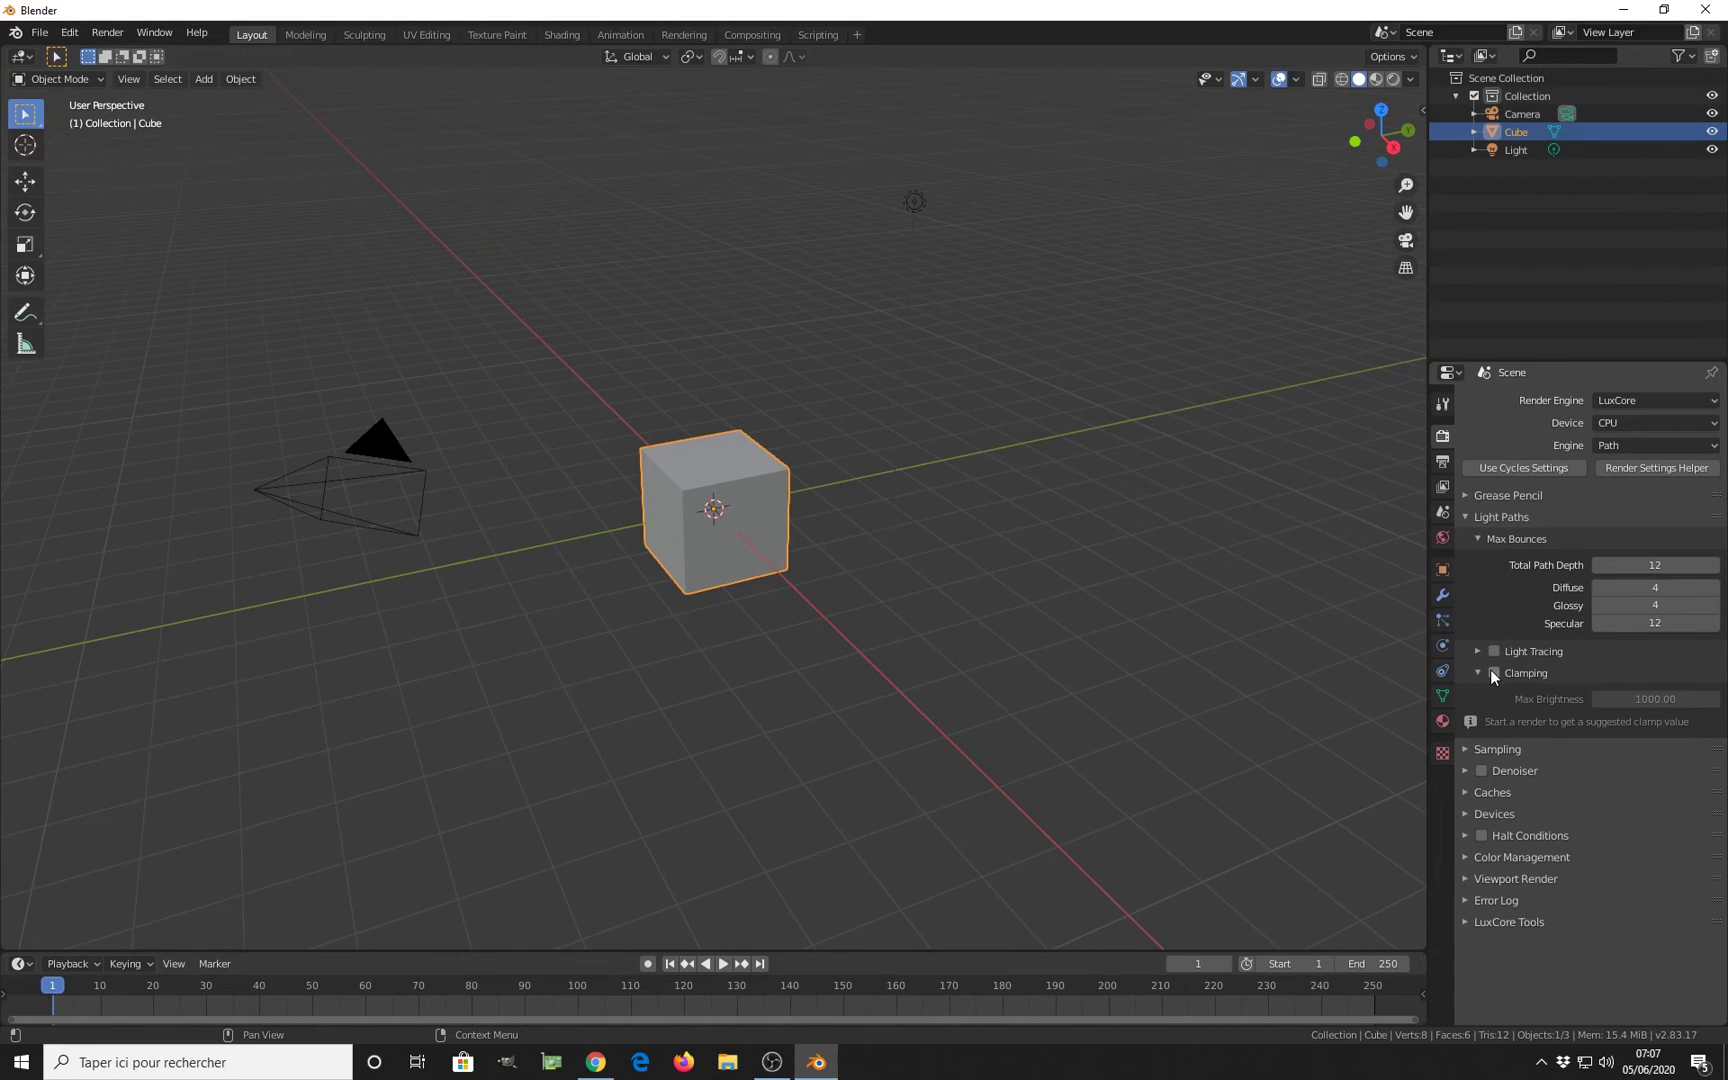
{"action": "left_click", "coordinate": [1493, 671]}
{"action": "left_click", "coordinate": [1647, 699]}
{"action": "type", "text": "5"}
{"action": "key", "text": "Return"}
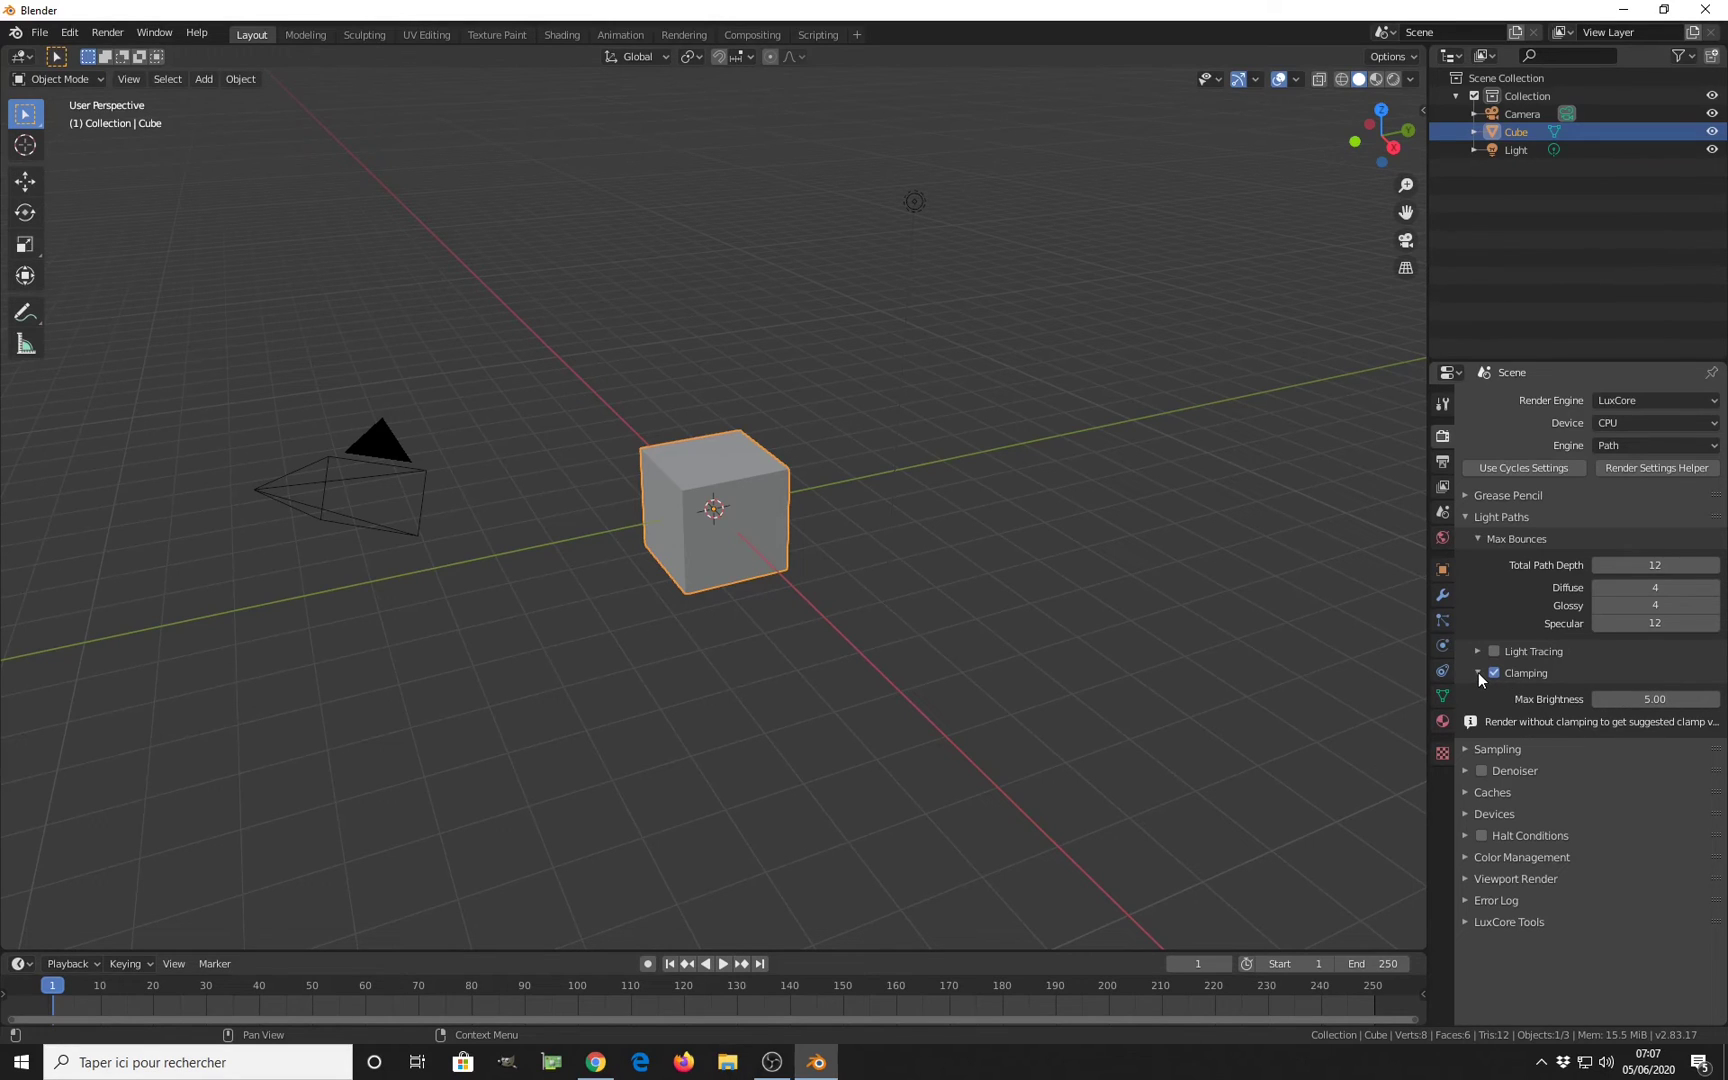
{"action": "left_click", "coordinate": [1635, 699]}
{"action": "type", "text": "10"}
{"action": "key", "text": "BackSpace"}
{"action": "key", "text": "BackSpace"}
{"action": "type", "text": "5"}
{"action": "key", "text": "Return"}
{"action": "left_click", "coordinate": [1481, 671]}
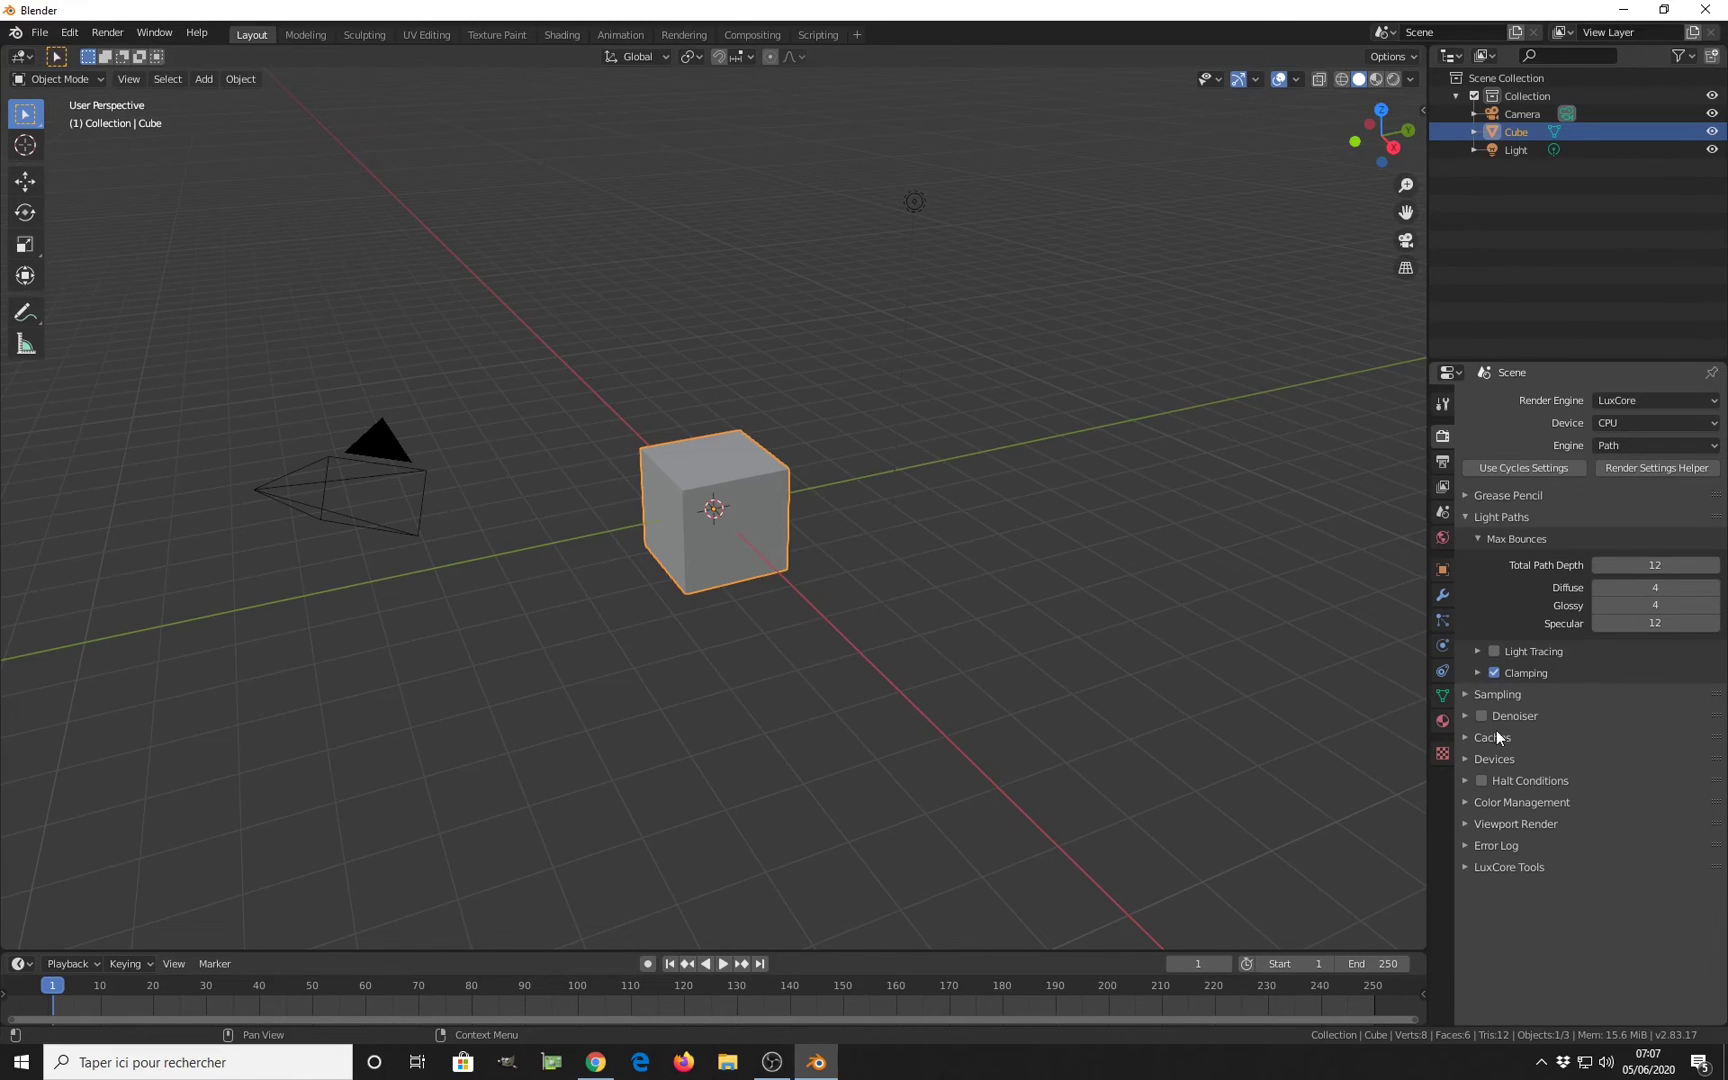
{"action": "left_click", "coordinate": [1466, 716]}
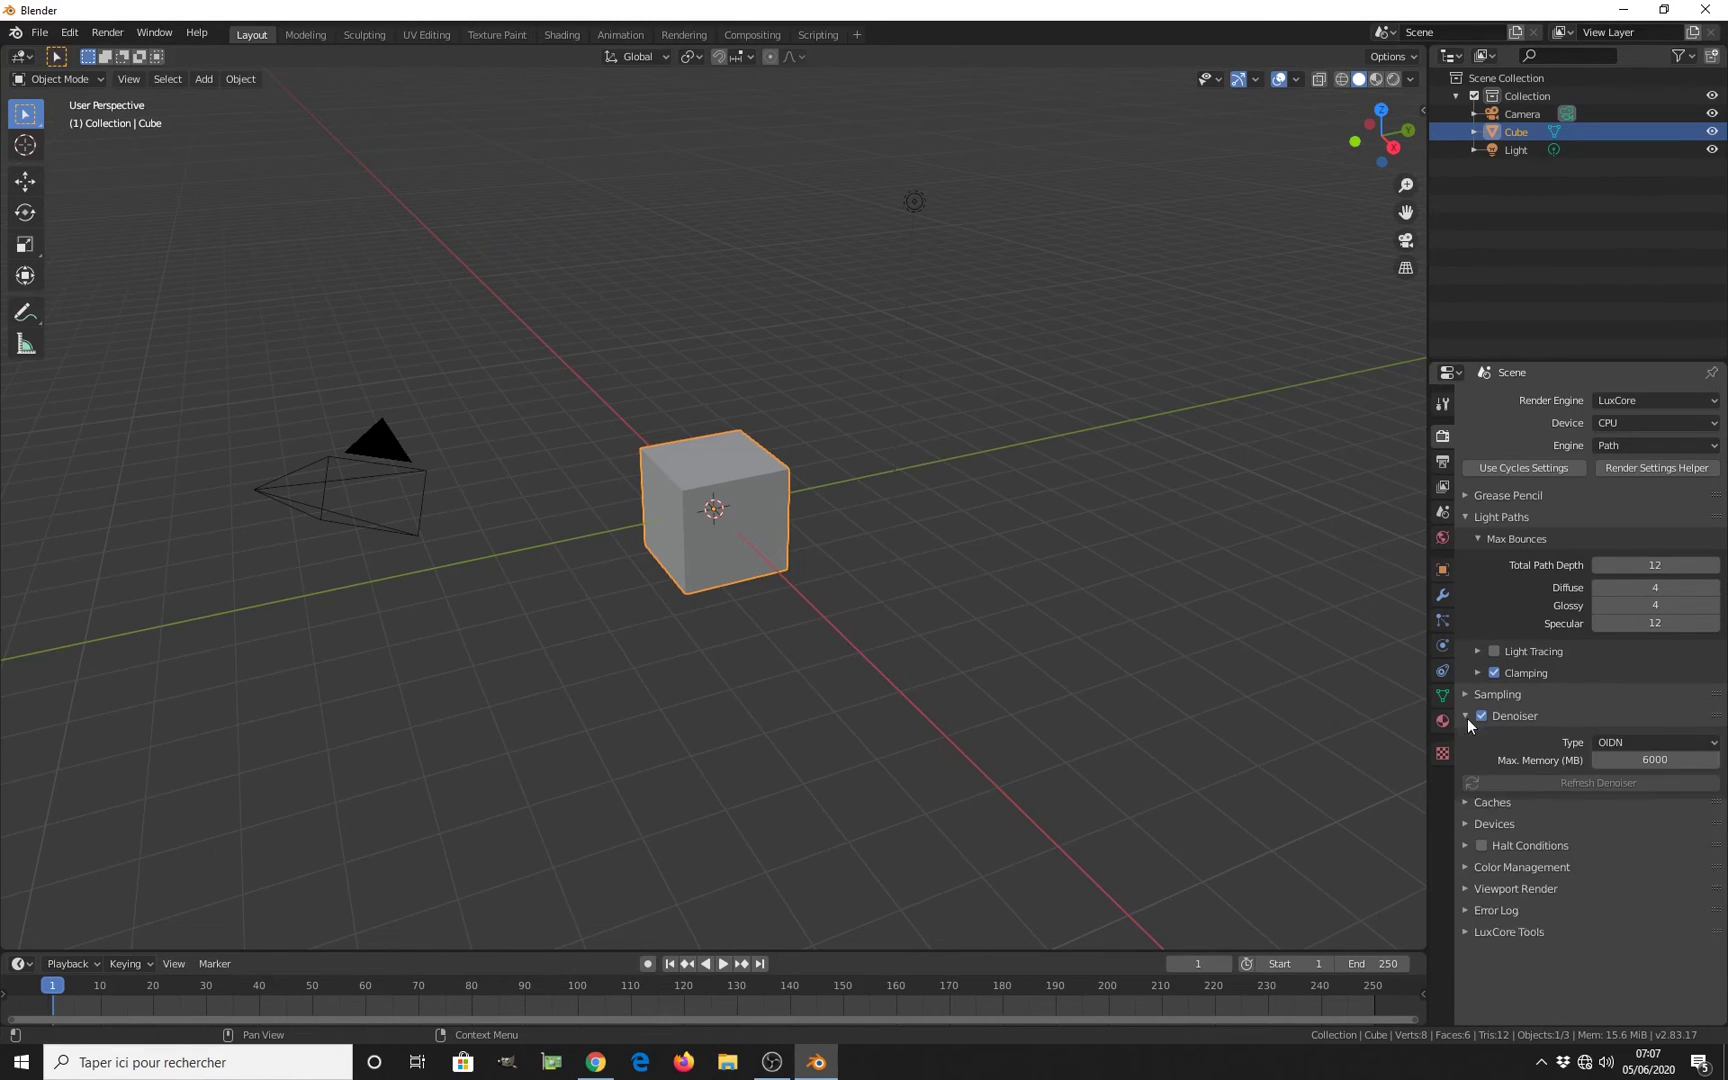
- Collapse the Denoiser panel and enable PhotonGI Cache under Caches
{"action": "left_click", "coordinate": [1468, 717]}
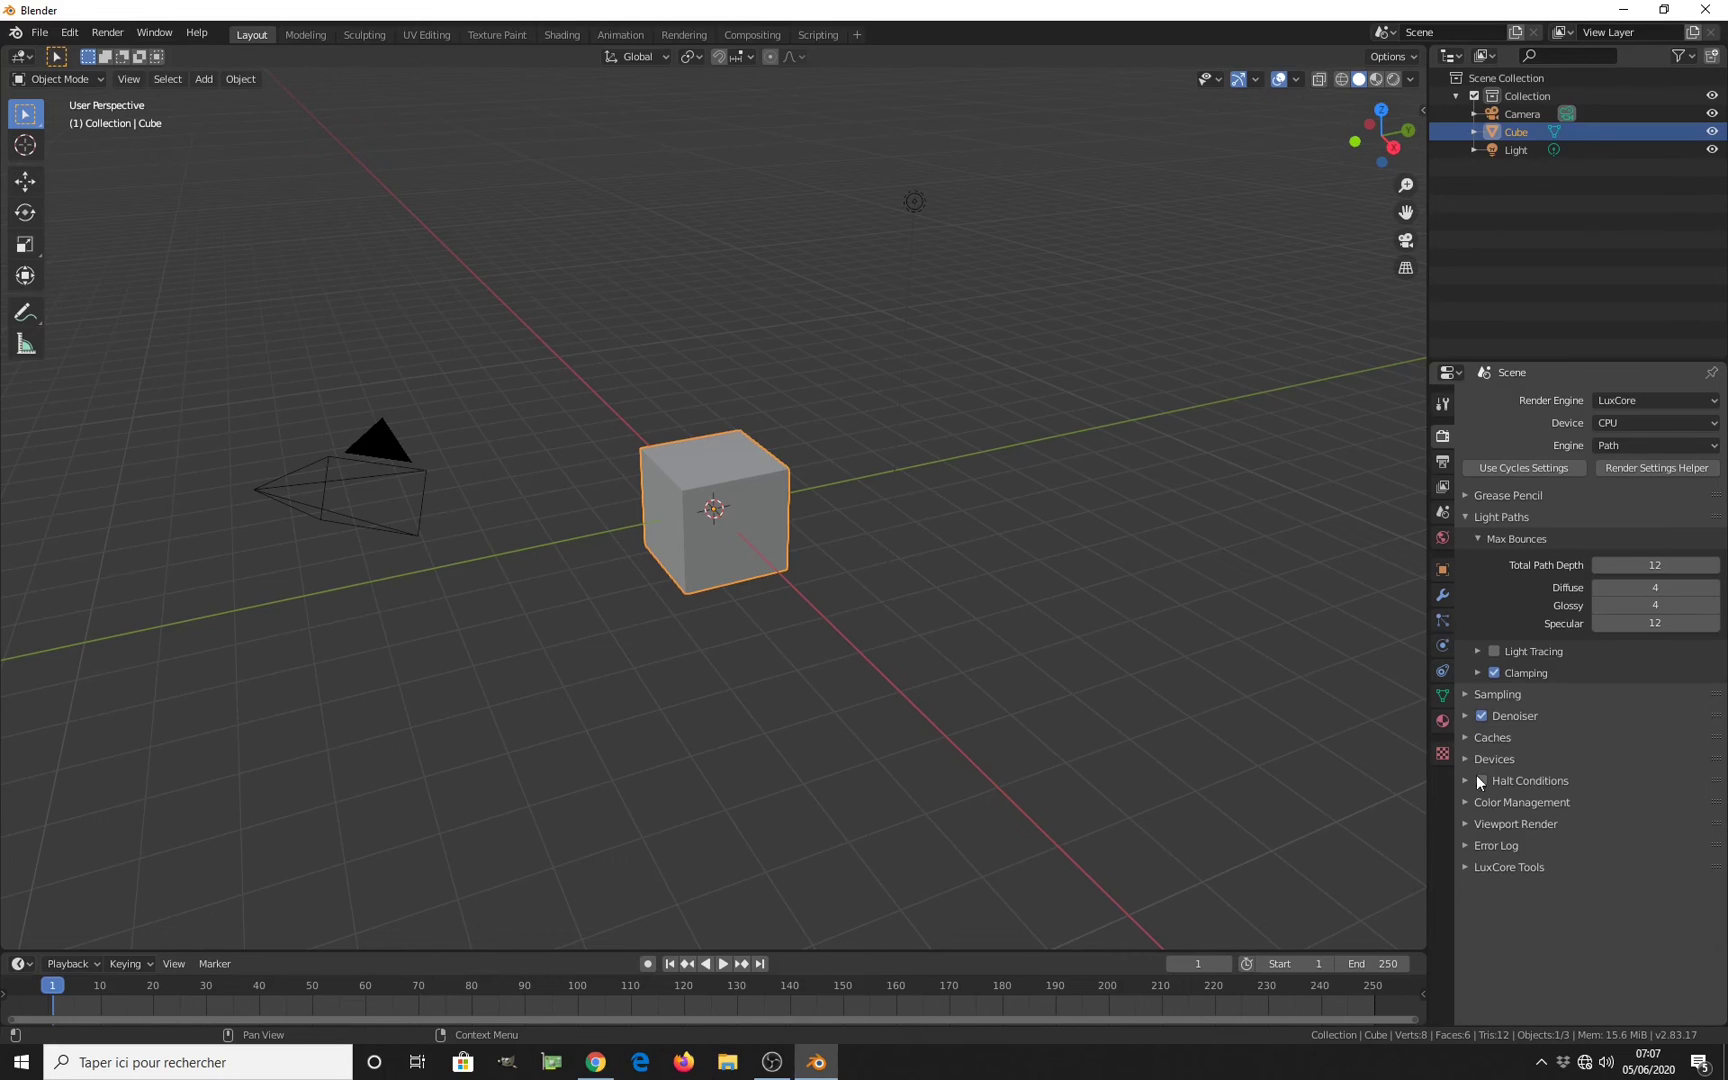
{"action": "left_click", "coordinate": [1470, 738]}
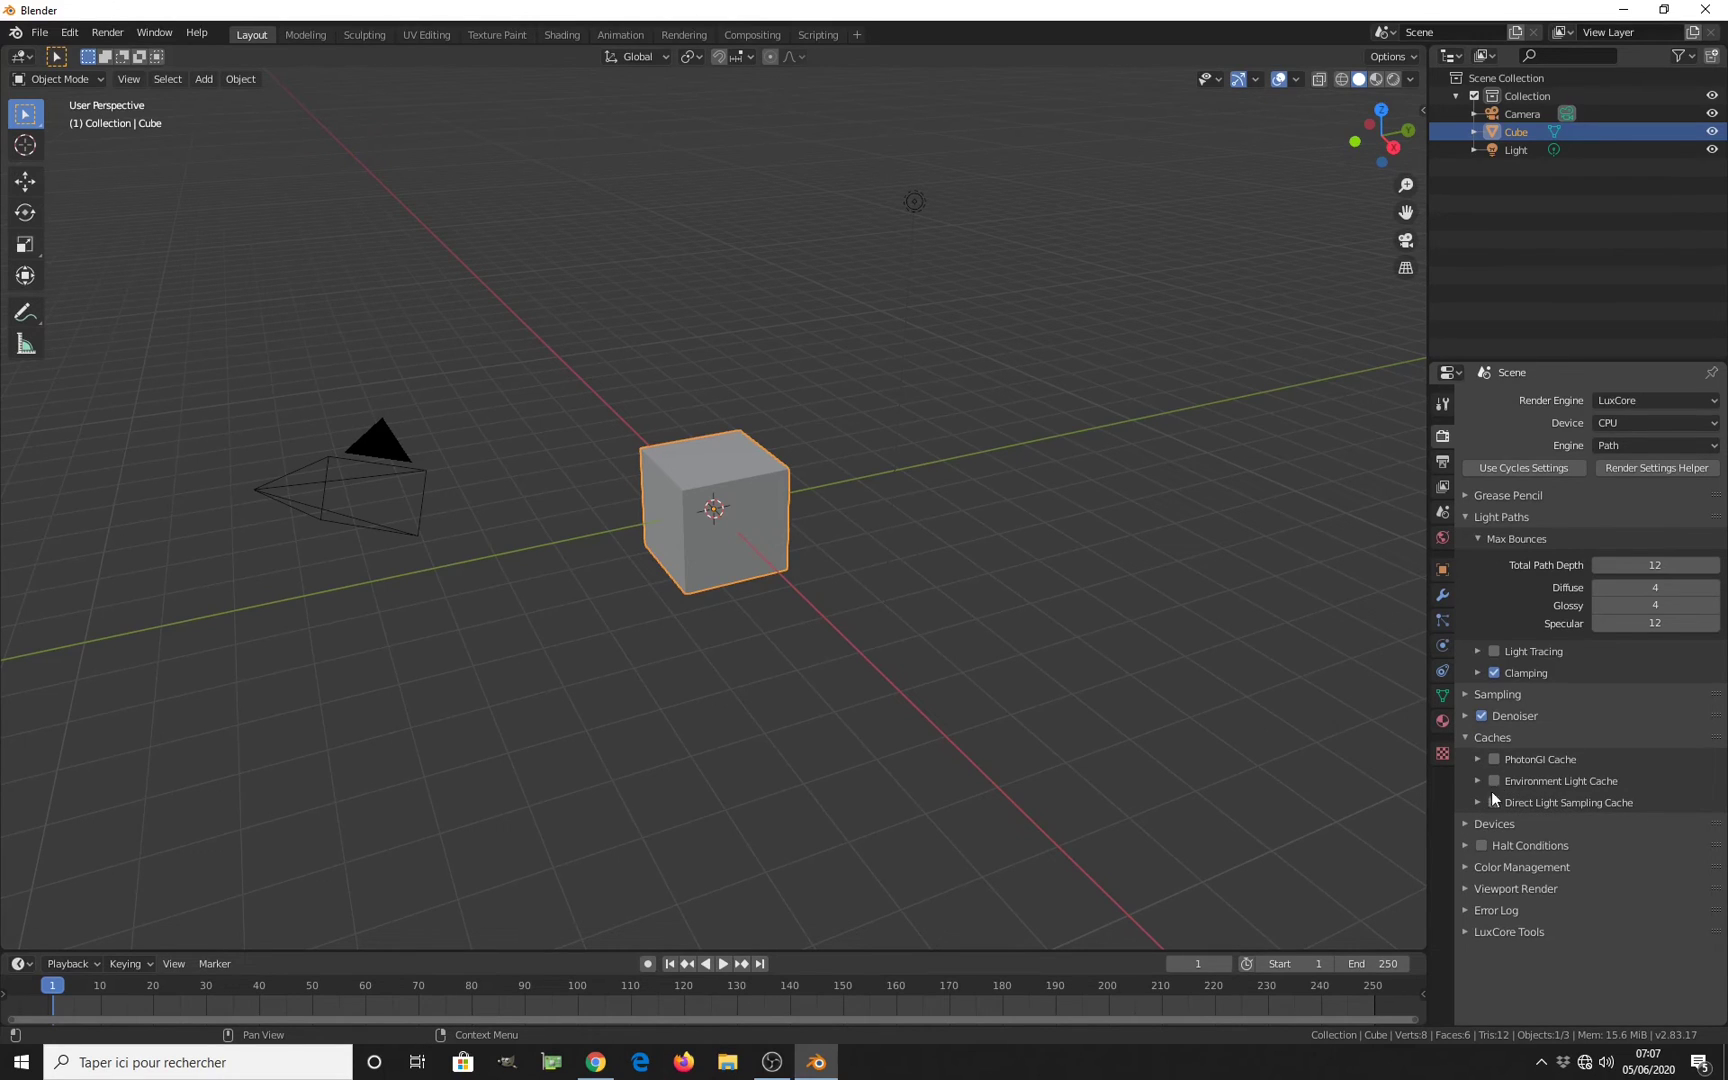
{"action": "left_click", "coordinate": [1494, 758]}
- Set the PhotonGI Photon Count (Millions) to 5
{"action": "left_click", "coordinate": [1478, 760]}
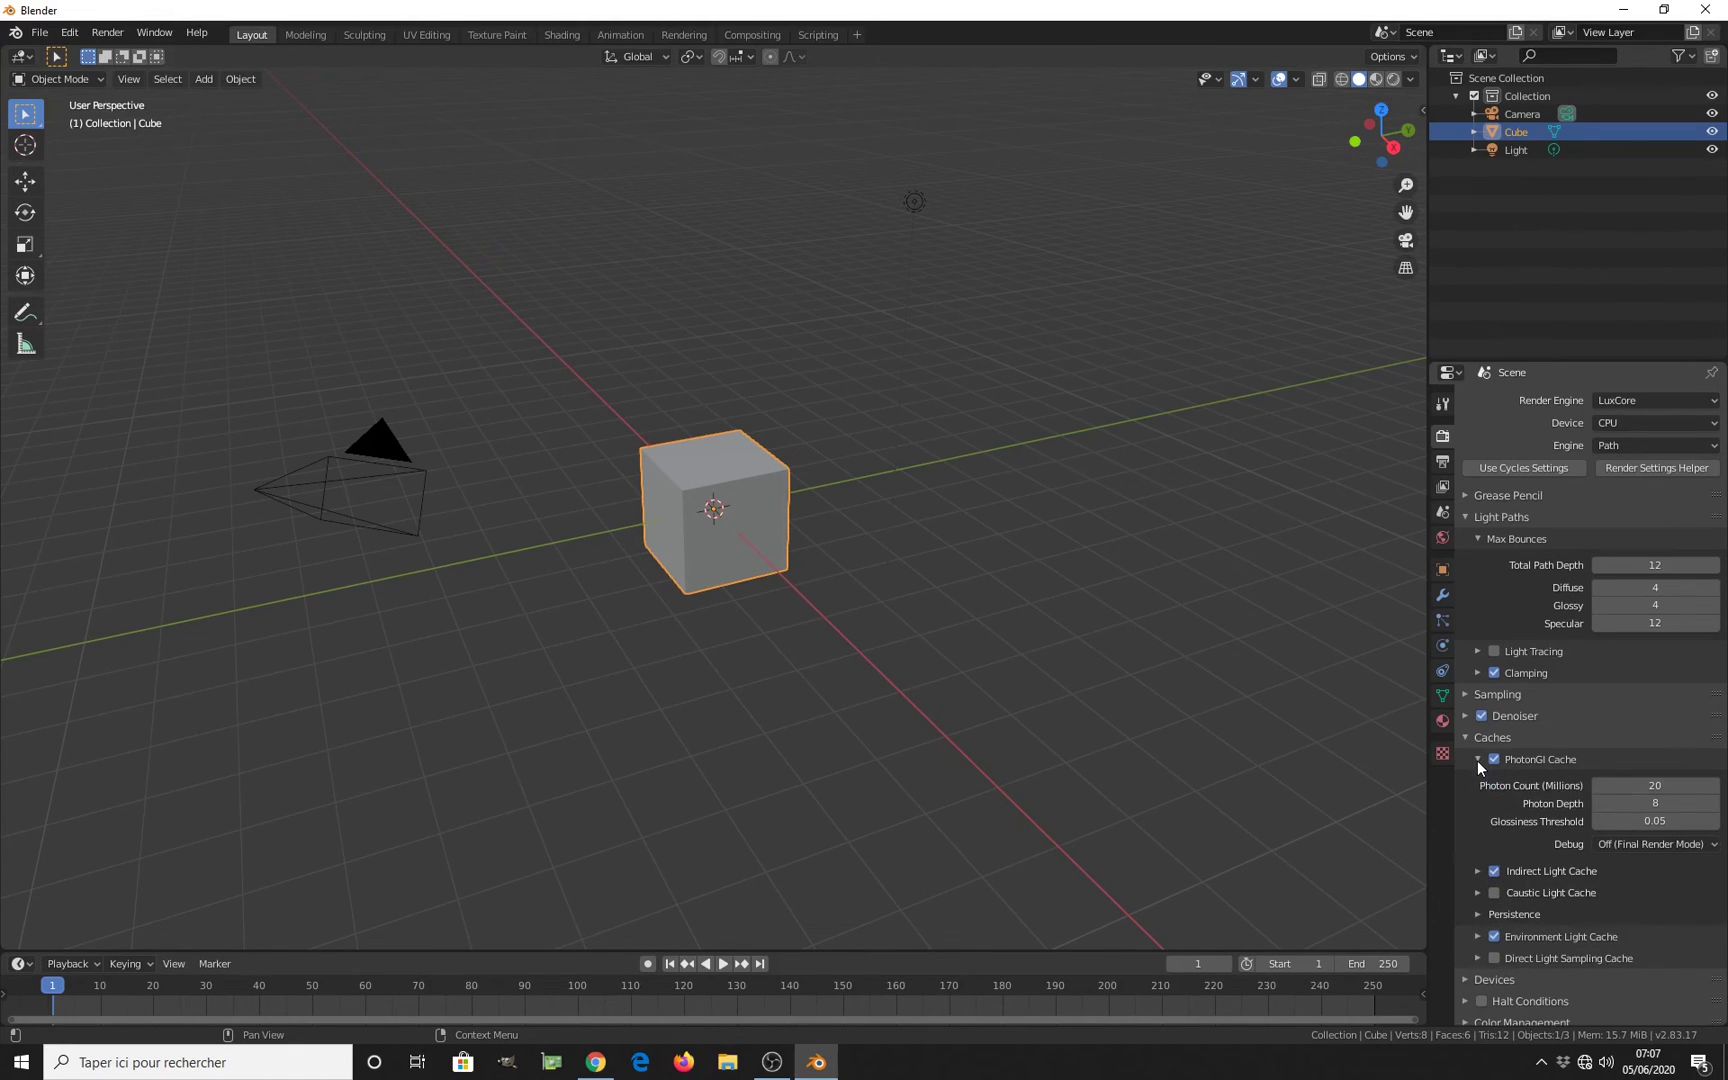
{"action": "left_click", "coordinate": [1658, 785]}
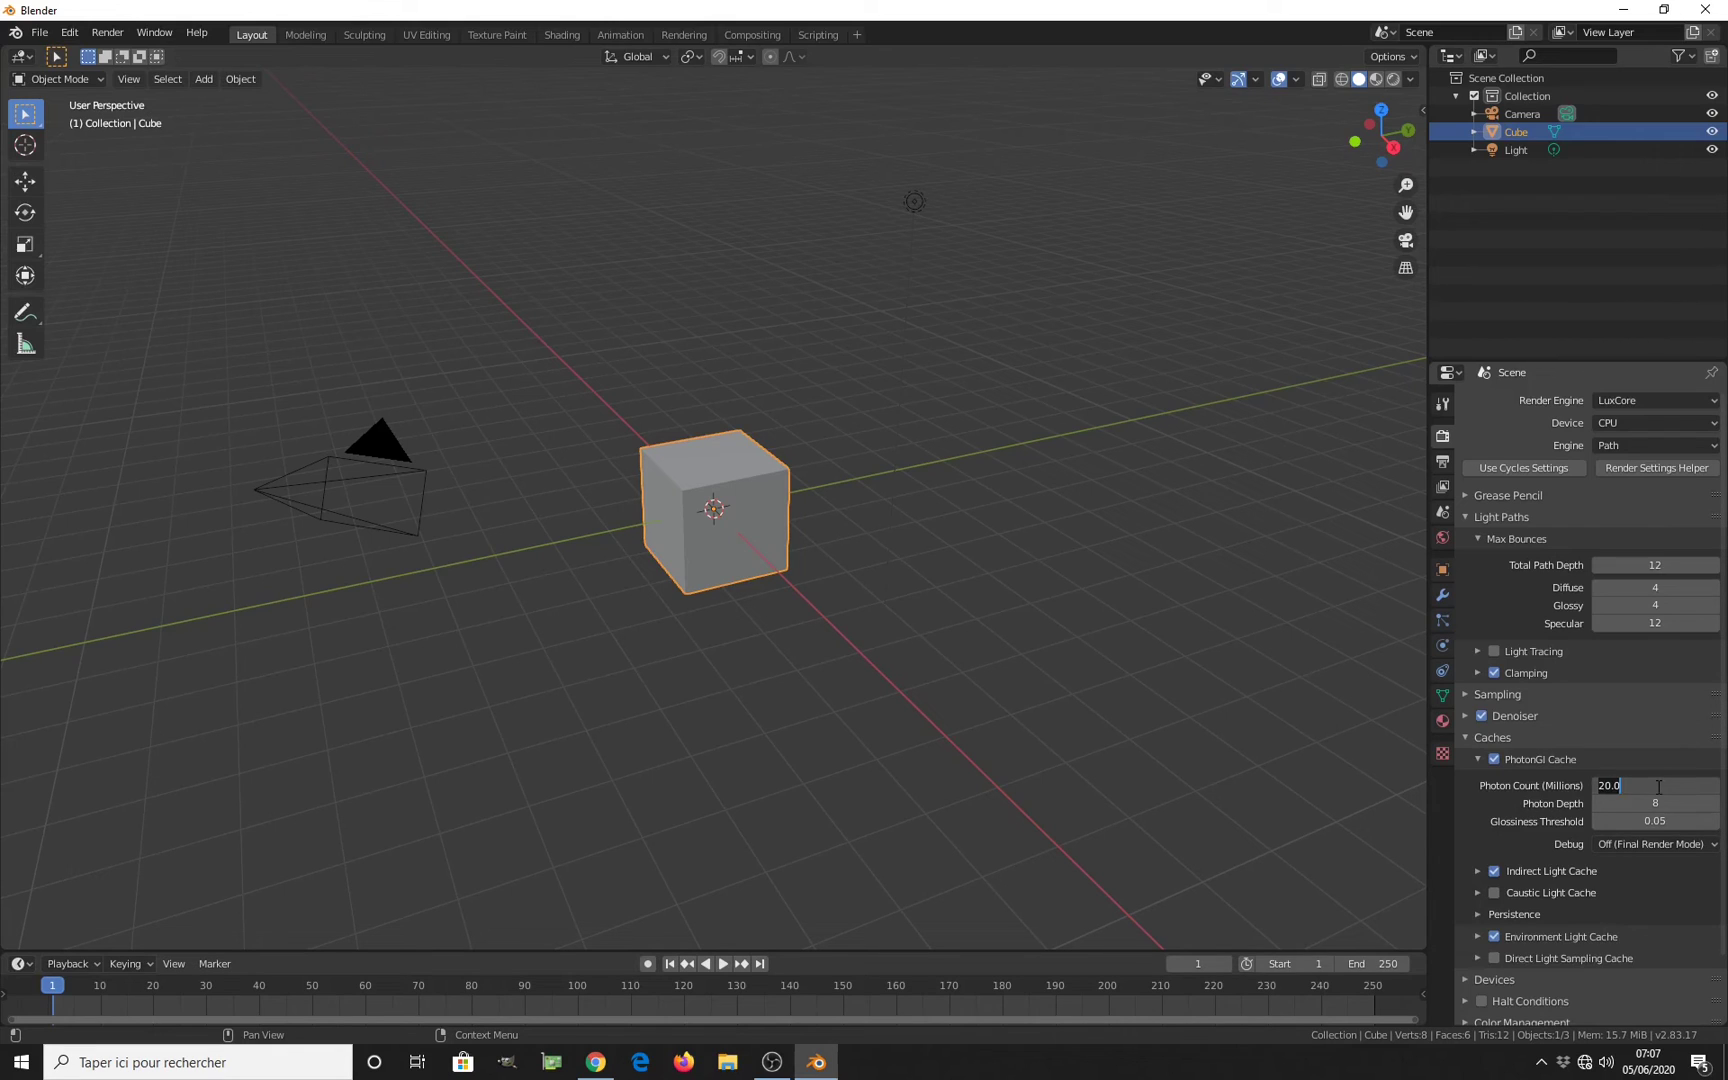
{"action": "type", "text": "5"}
{"action": "key", "text": "Return"}
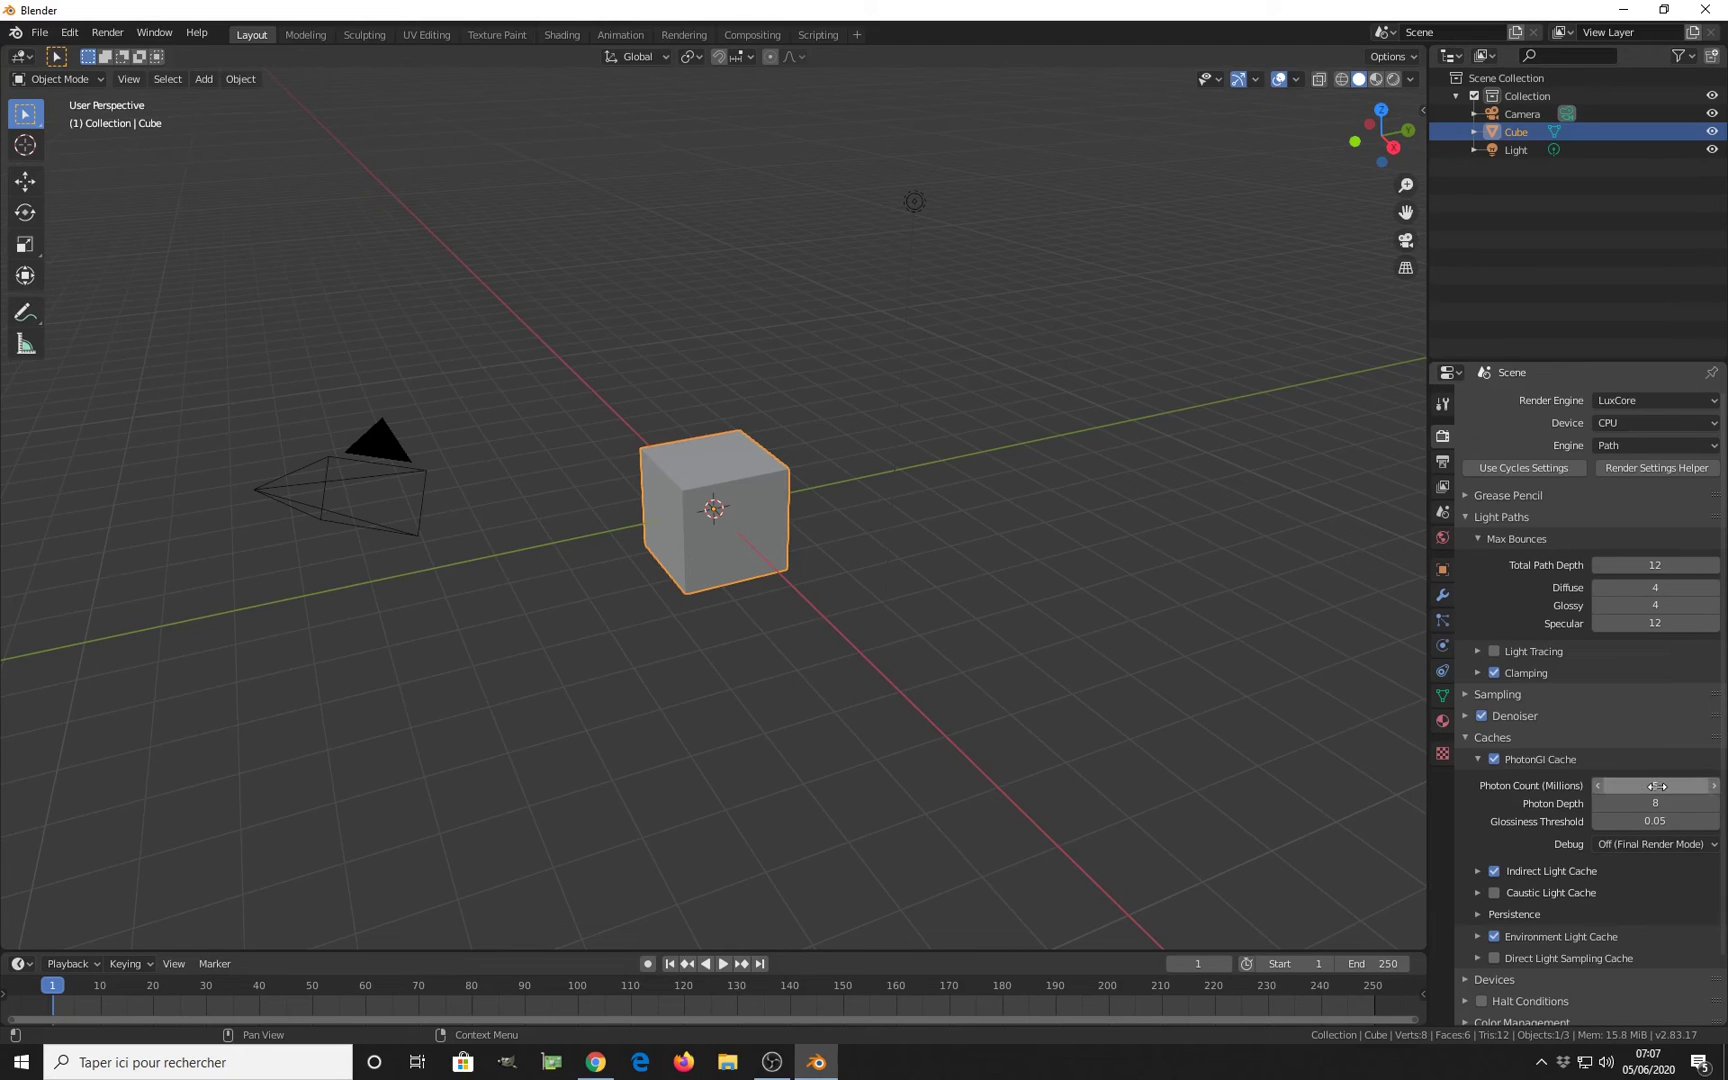
{"action": "scroll", "coordinate": [1518, 856], "scroll_direction": "down", "scroll_amount": 2}
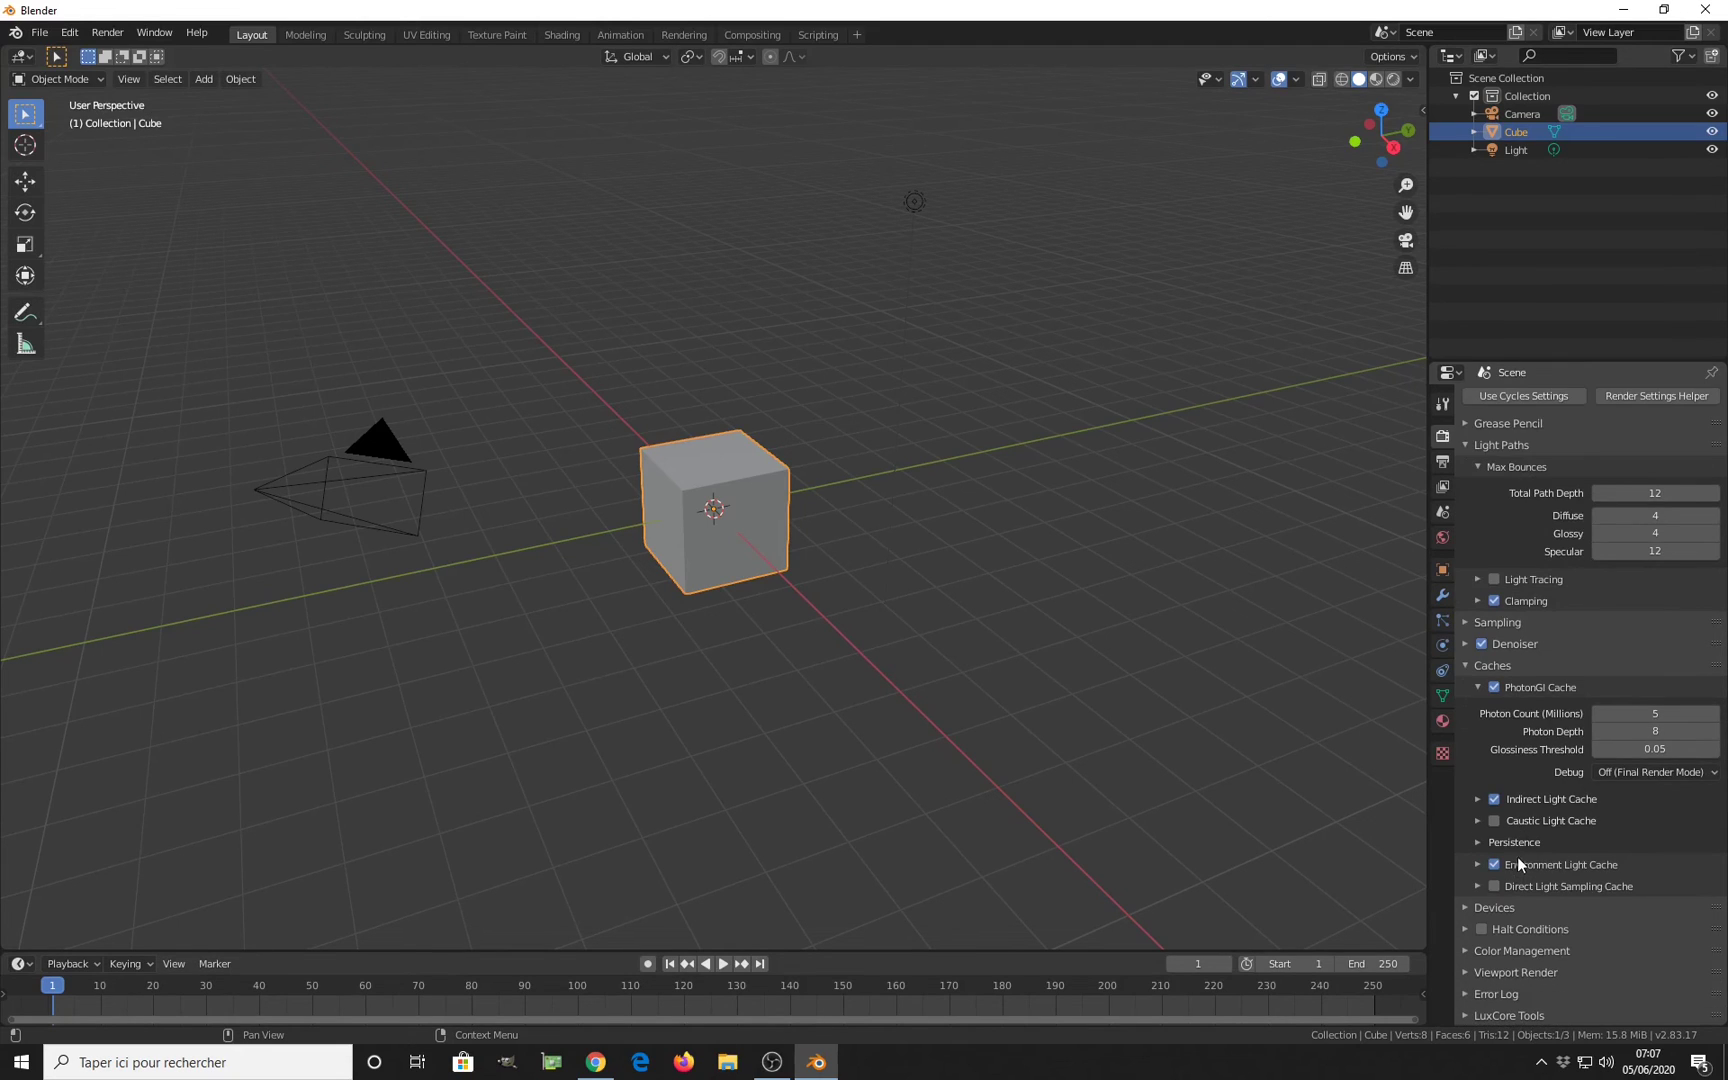
- Set the Indirect Light Cache Brute Force Radius Scale to 0.5
{"action": "left_click", "coordinate": [1475, 797]}
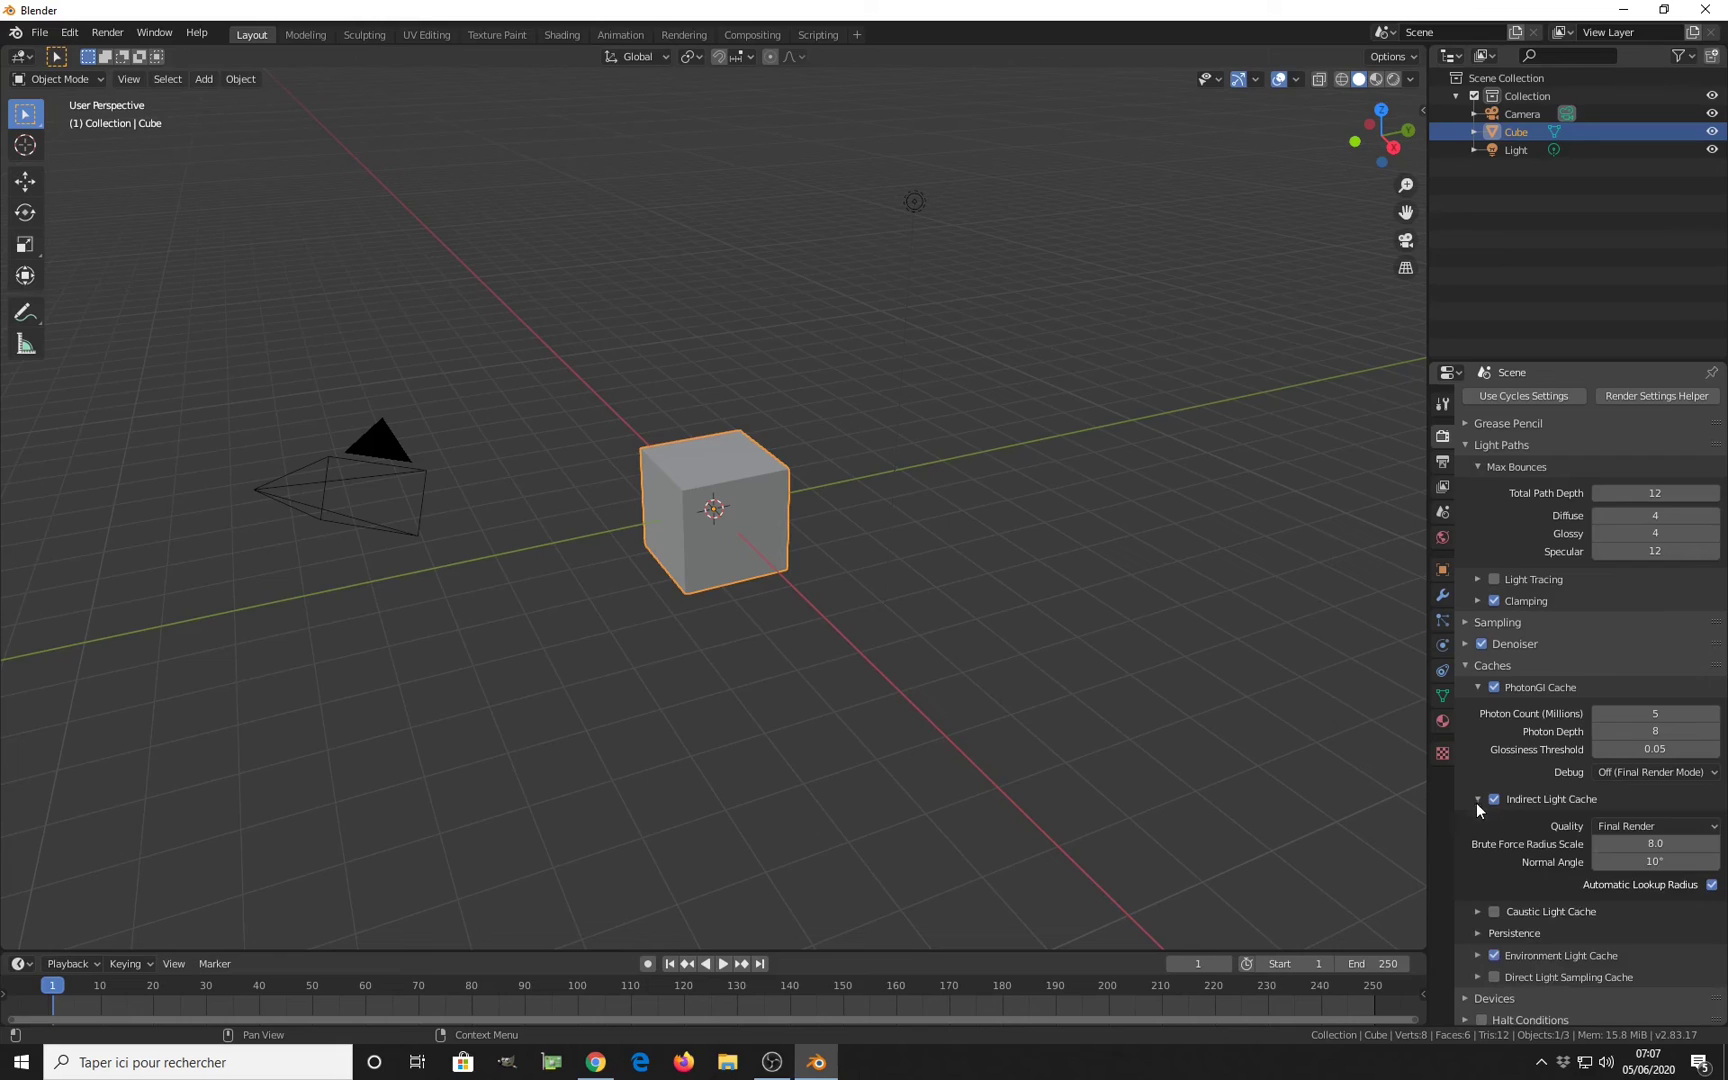
{"action": "double_click", "coordinate": [1658, 843]}
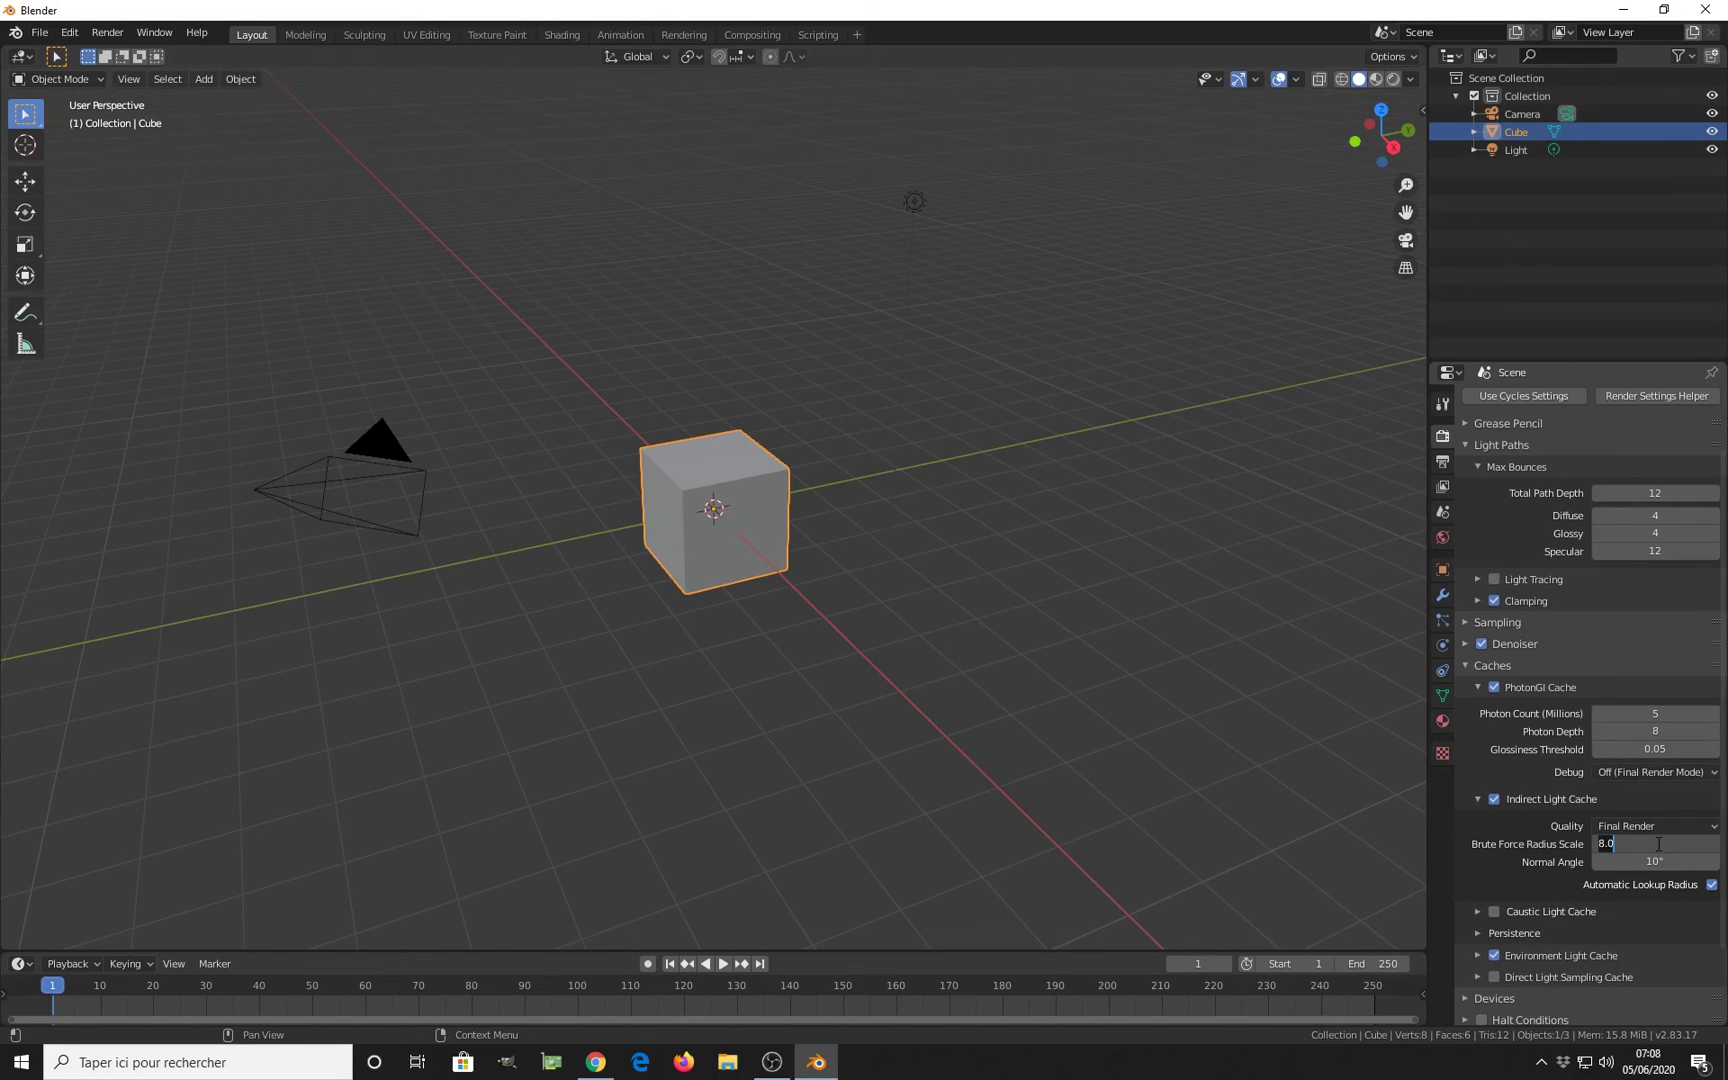
{"action": "type", "text": "1"}
{"action": "key", "text": "Return"}
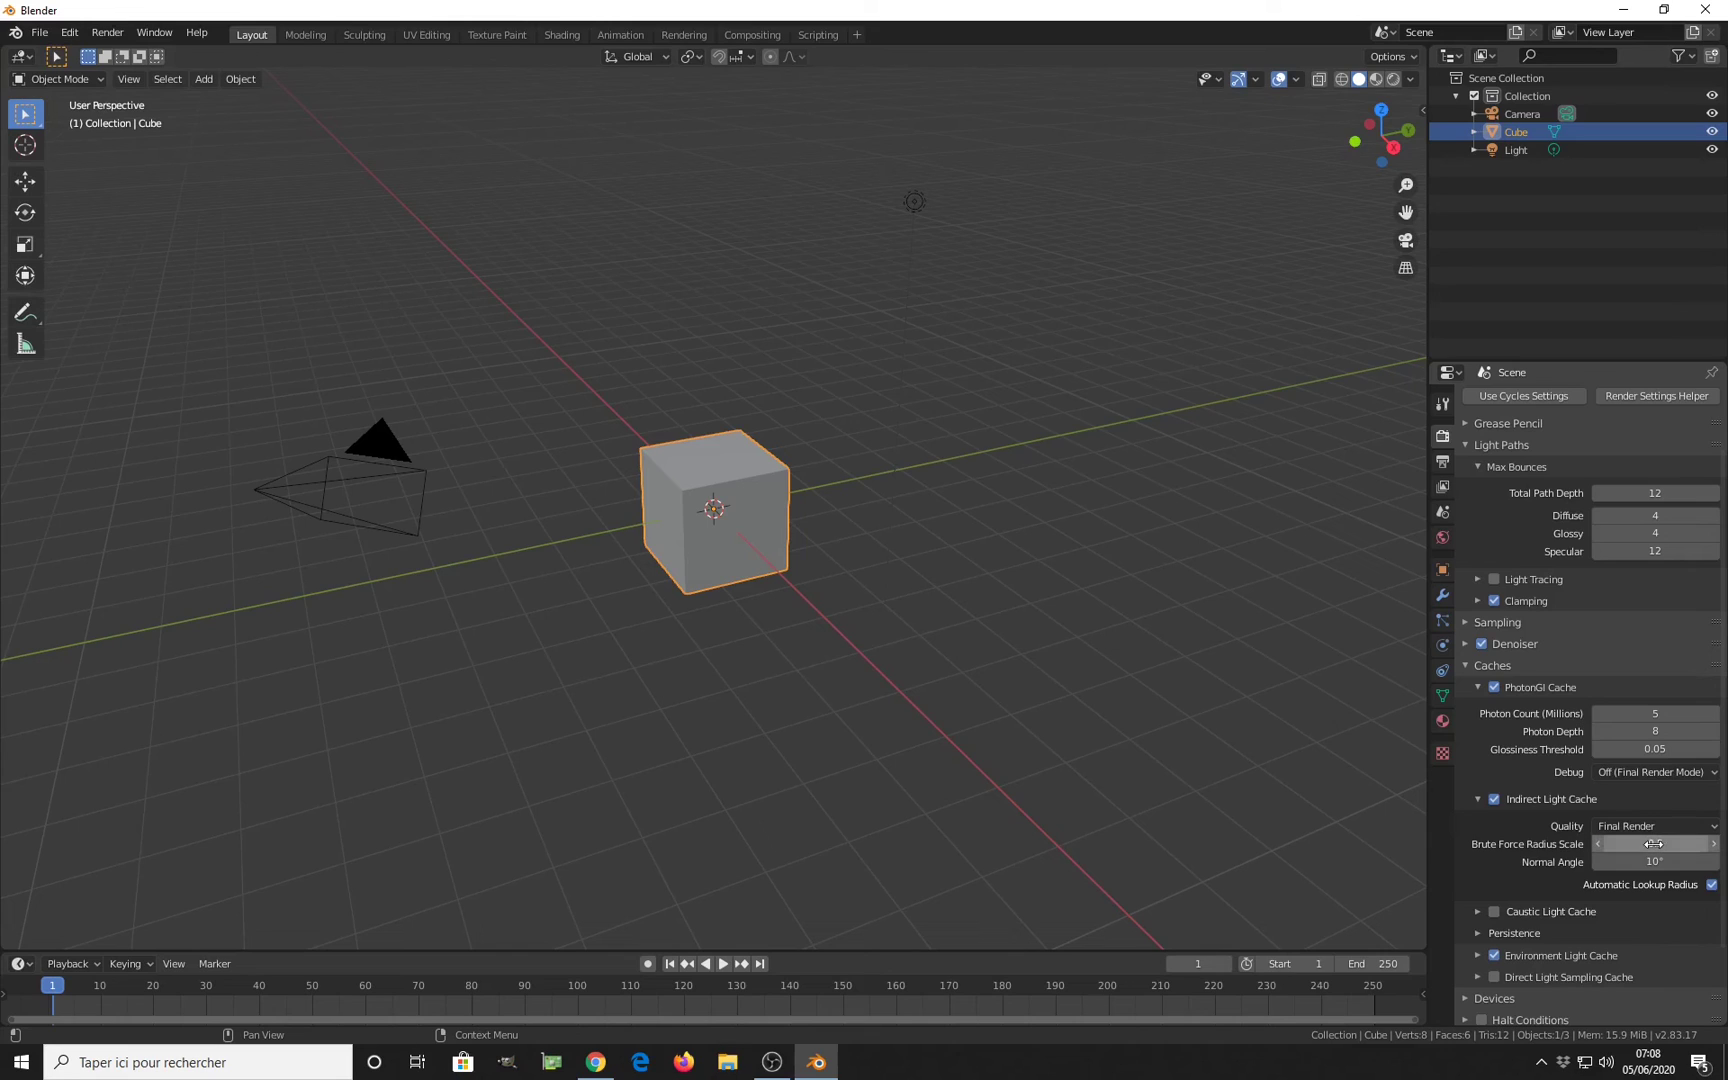
{"action": "mouse_move", "coordinate": [1655, 844]}
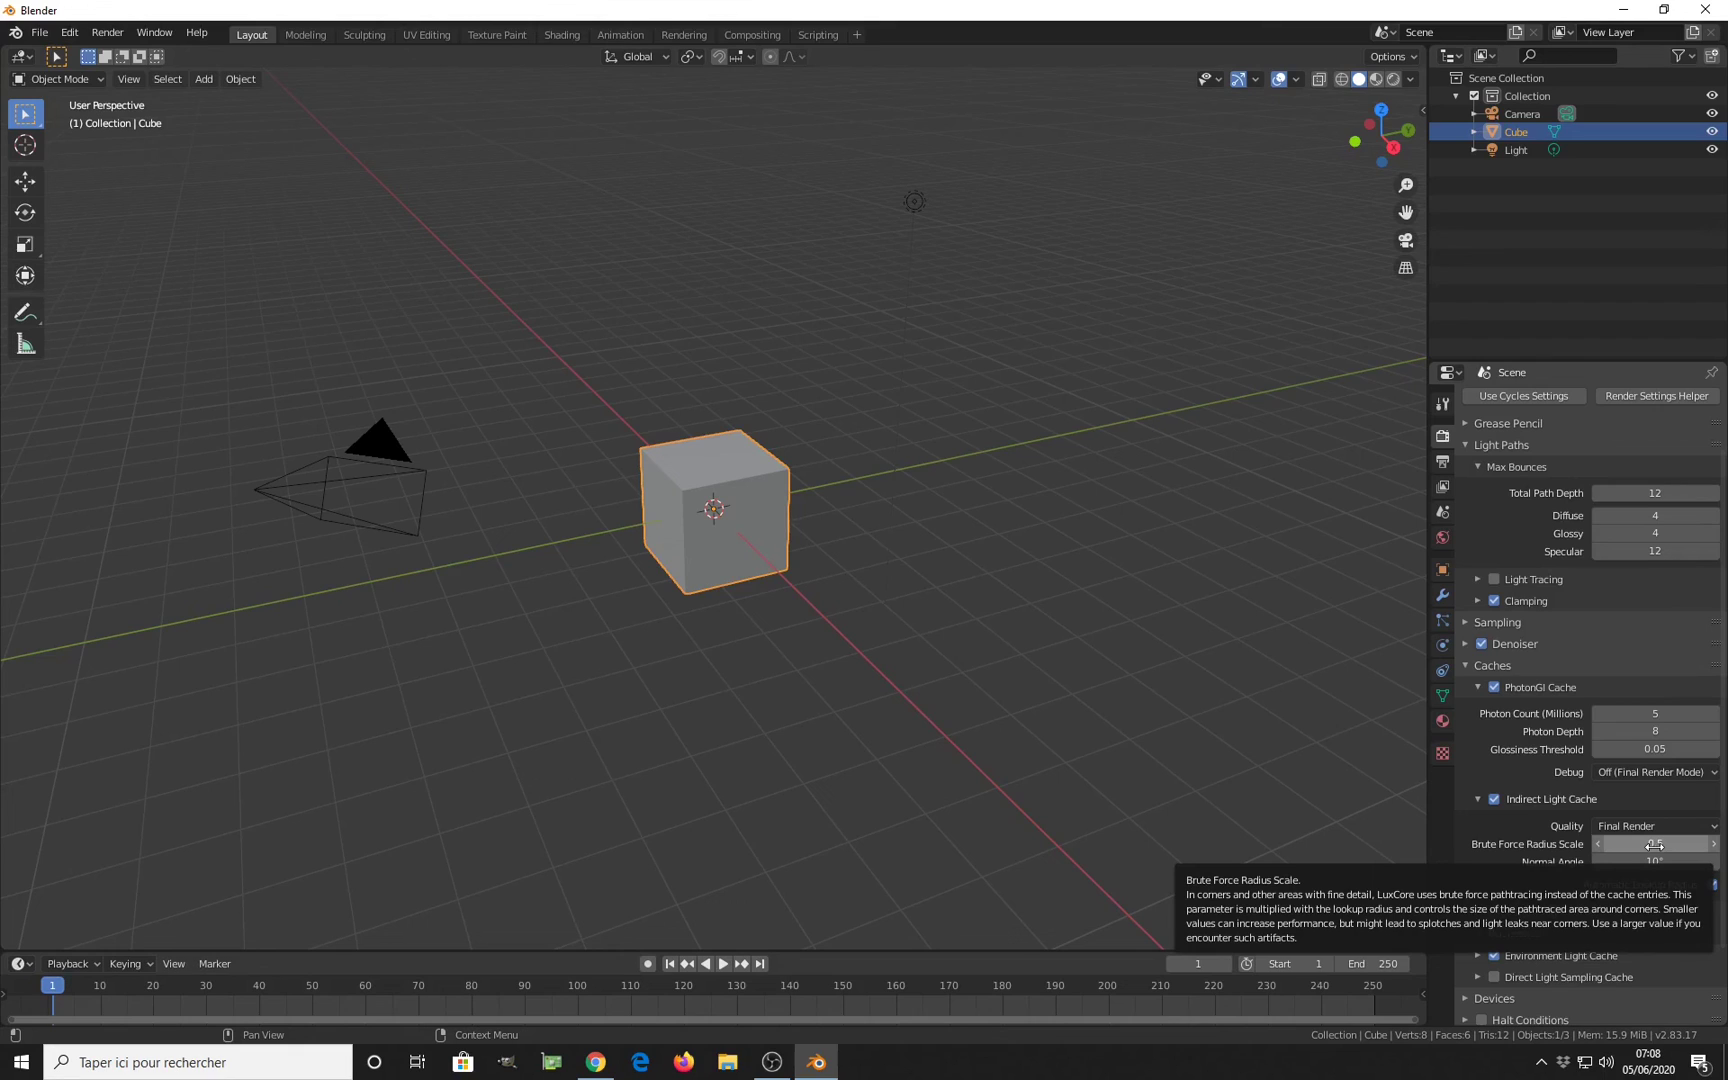
{"action": "left_click", "coordinate": [1654, 845]}
{"action": "type", "text": "0.5"}
{"action": "key", "text": "Return"}
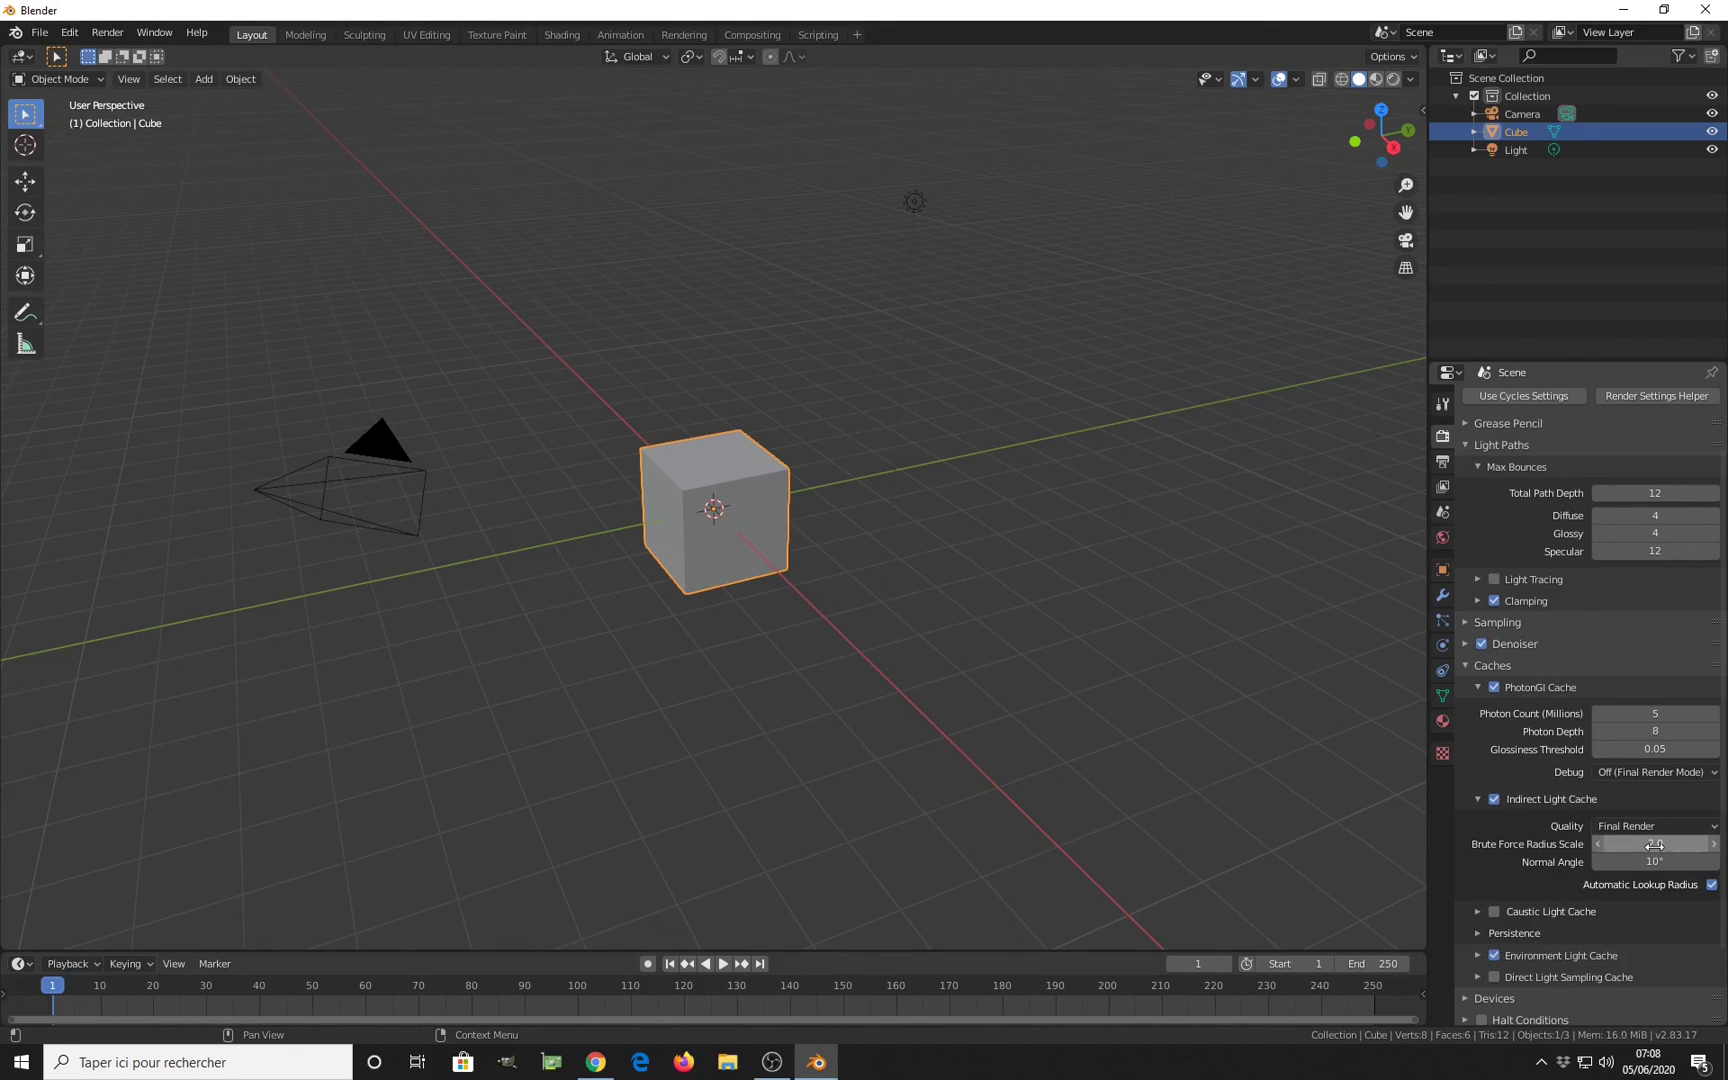
{"action": "left_click", "coordinate": [1654, 846]}
{"action": "type", "text": "2.0"}
{"action": "key", "text": "BackSpace"}
{"action": "type", "text": ".1"}
{"action": "key", "text": "BackSpace"}
{"action": "type", "text": "5"}
{"action": "key", "text": "Return"}
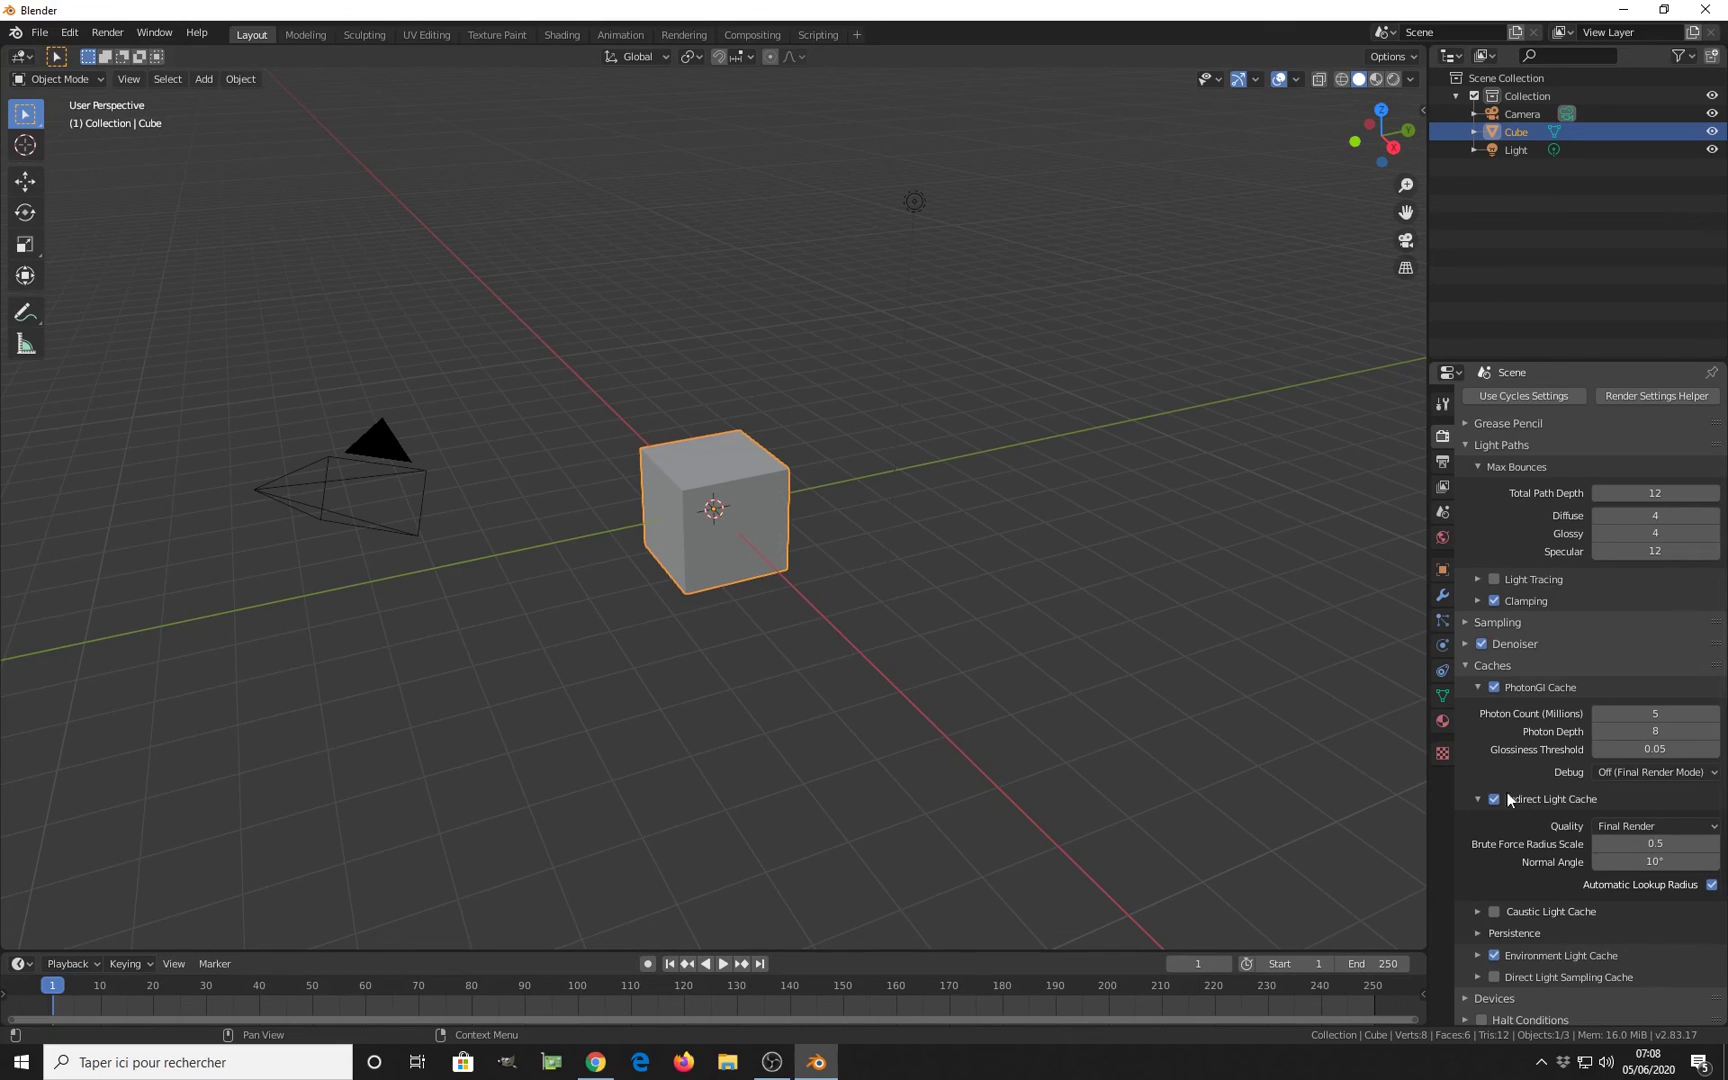
- Collapse the PhotonGI Cache, Caches and Light Paths panels
{"action": "left_click", "coordinate": [1476, 687]}
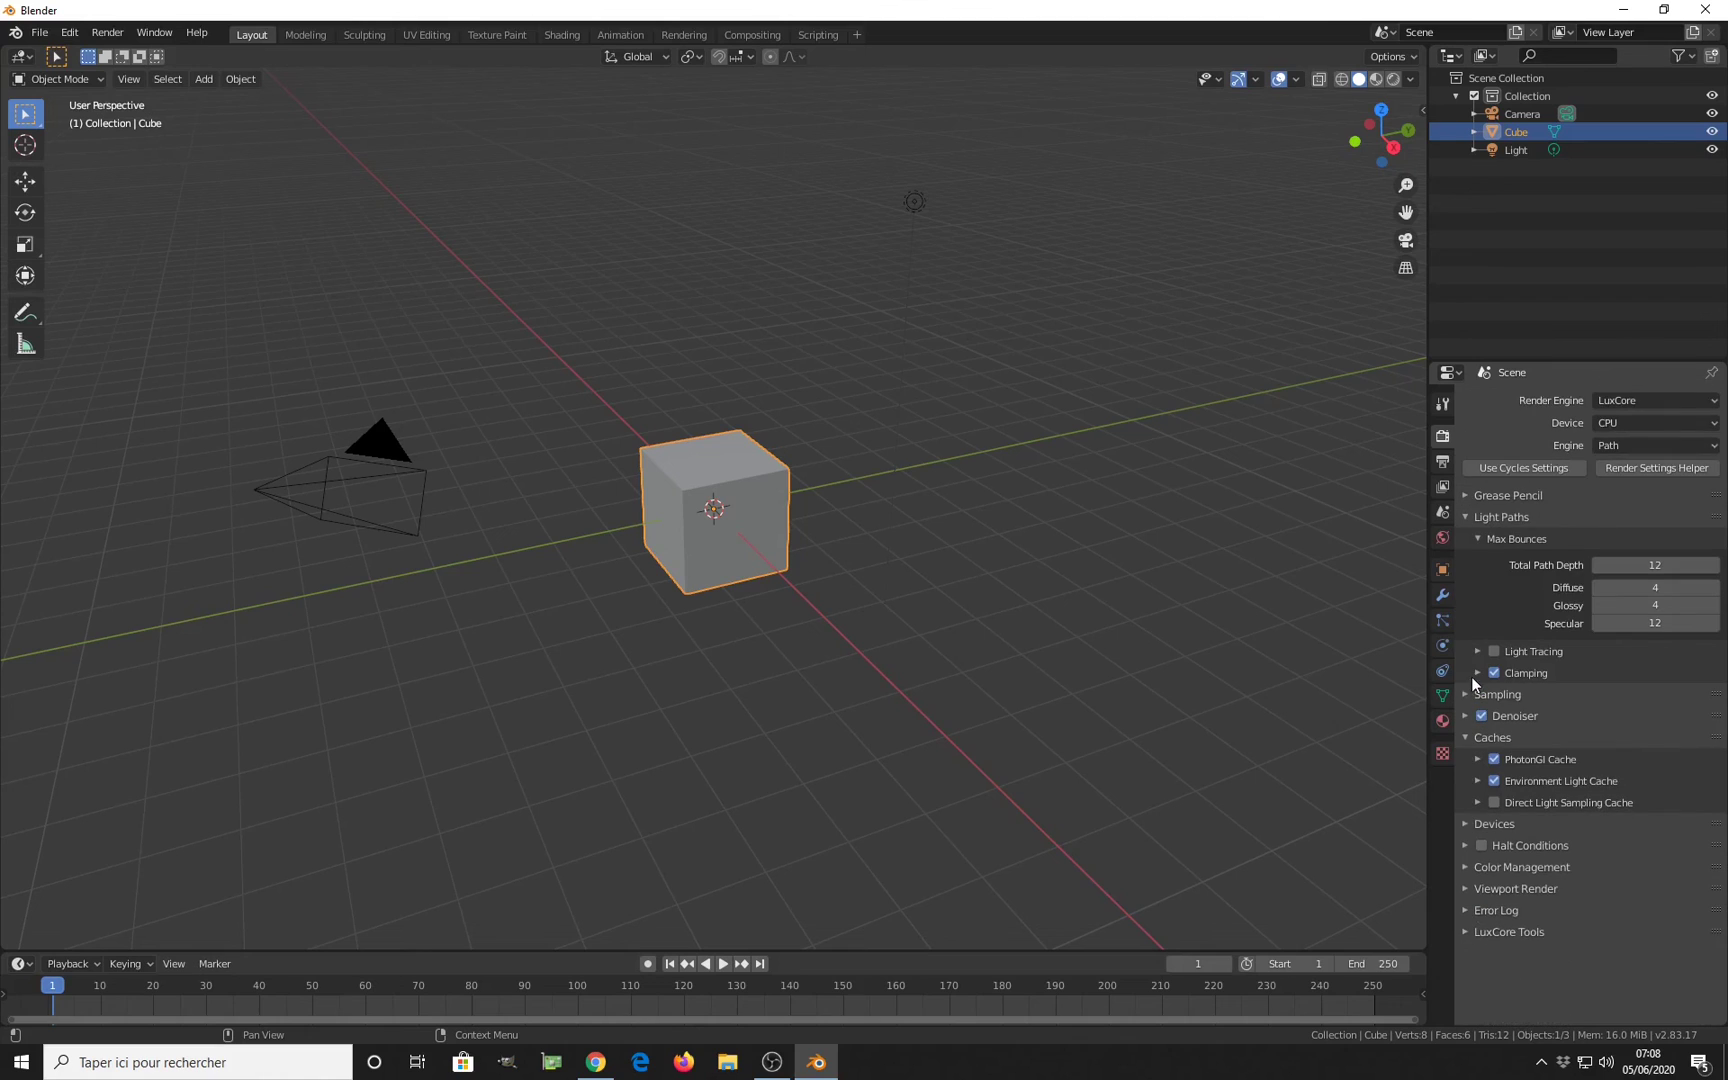
{"action": "left_click", "coordinate": [1466, 738]}
{"action": "left_click", "coordinate": [1473, 517]}
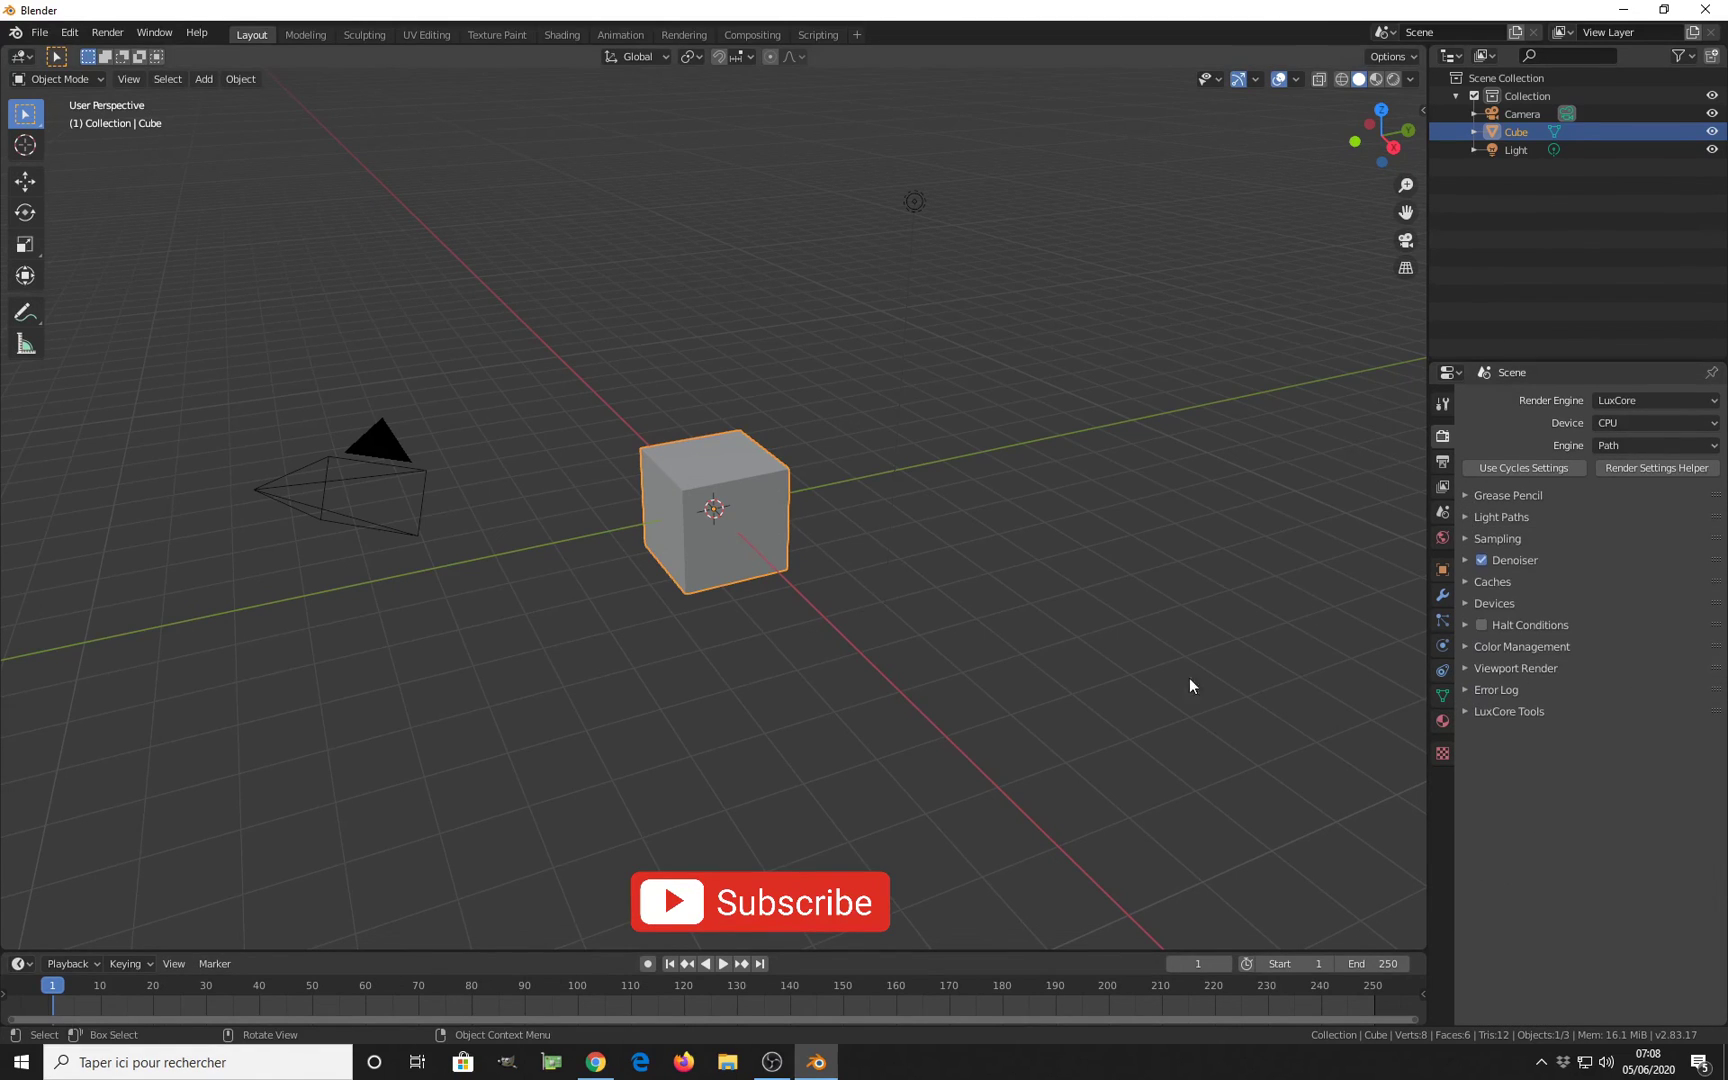